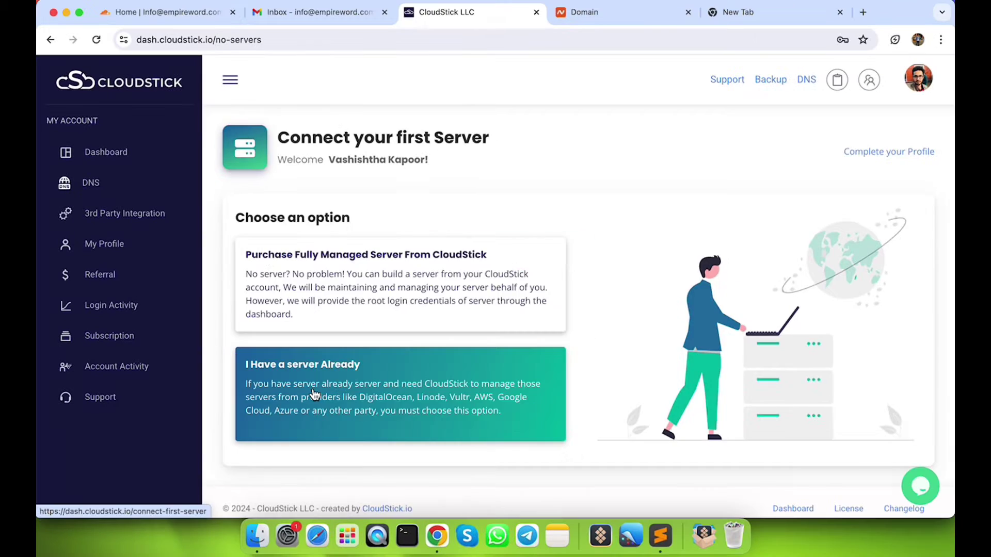
- Add the existing Upcloud server 'seotechy' at IP 5.22.208.230 to CloudStick
{"action": "left_click", "coordinate": [327, 400]}
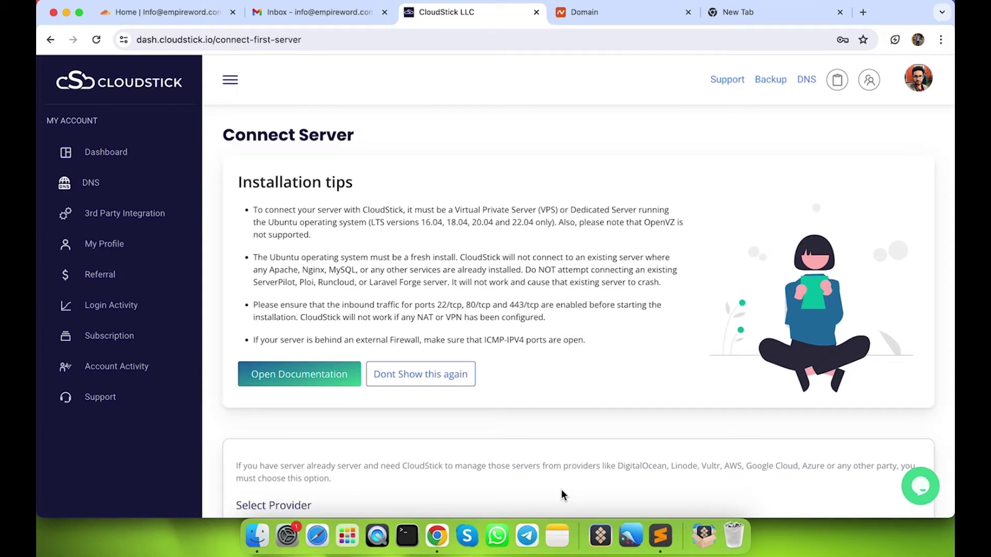
{"action": "scroll", "coordinate": [455, 293], "scroll_direction": "down", "scroll_amount": 5}
{"action": "left_click", "coordinate": [437, 319]}
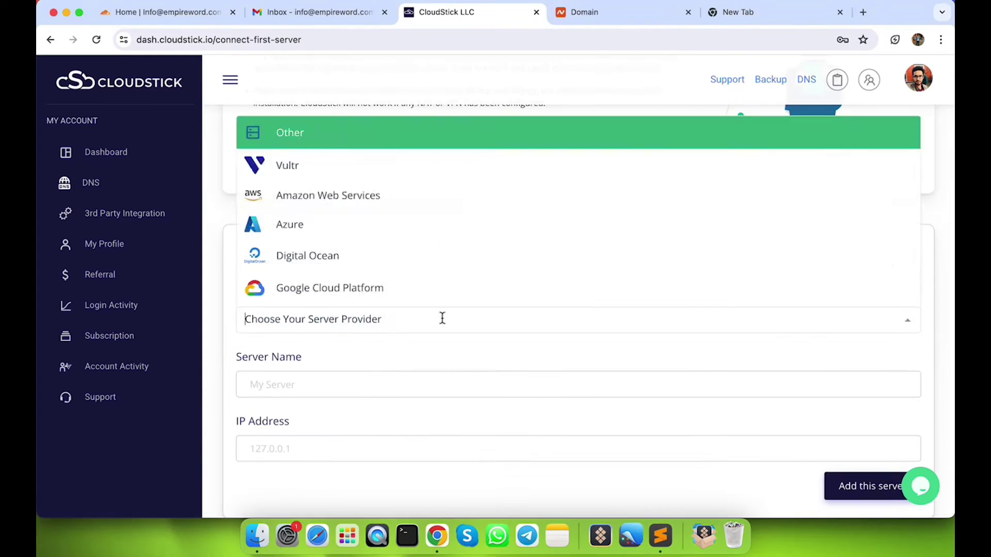
{"action": "scroll", "coordinate": [414, 244], "scroll_direction": "down", "scroll_amount": 2}
{"action": "left_click", "coordinate": [410, 240]}
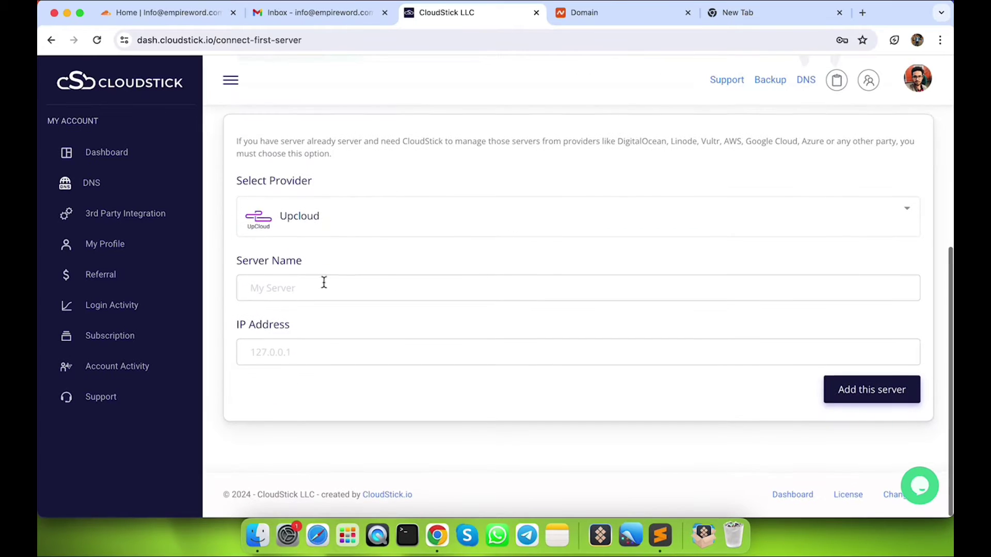
{"action": "left_click", "coordinate": [287, 285]}
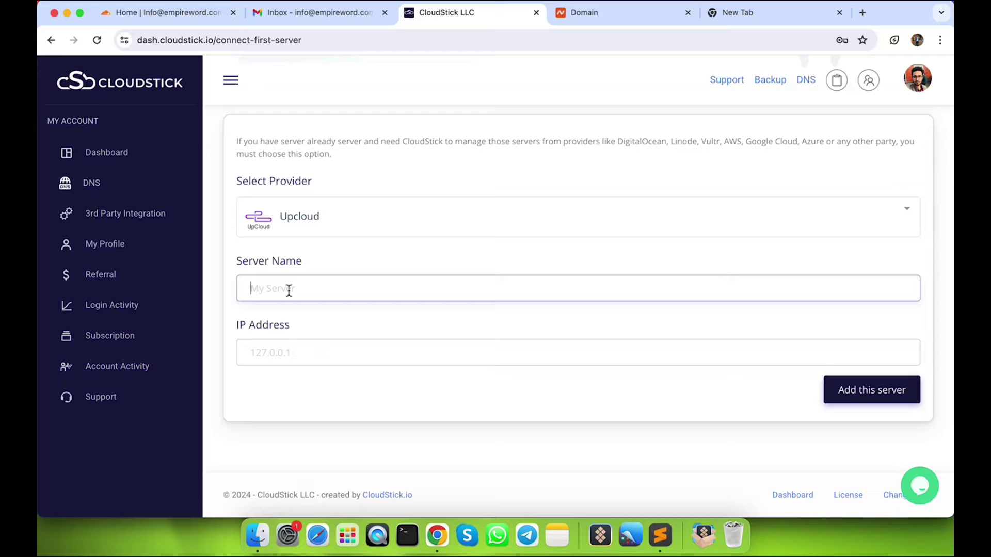
{"action": "left_click", "coordinate": [244, 343]}
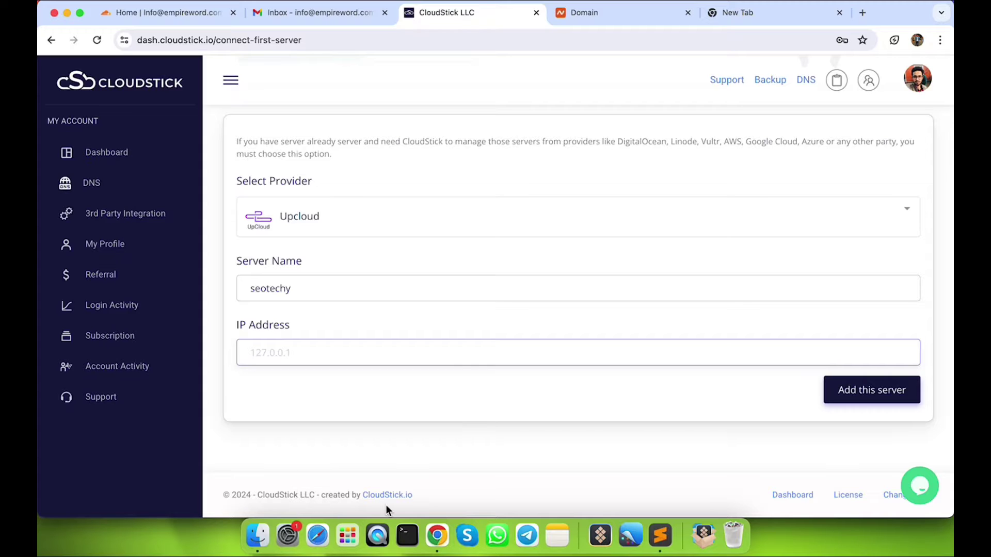
{"action": "type", "text": "5.22.208.230"}
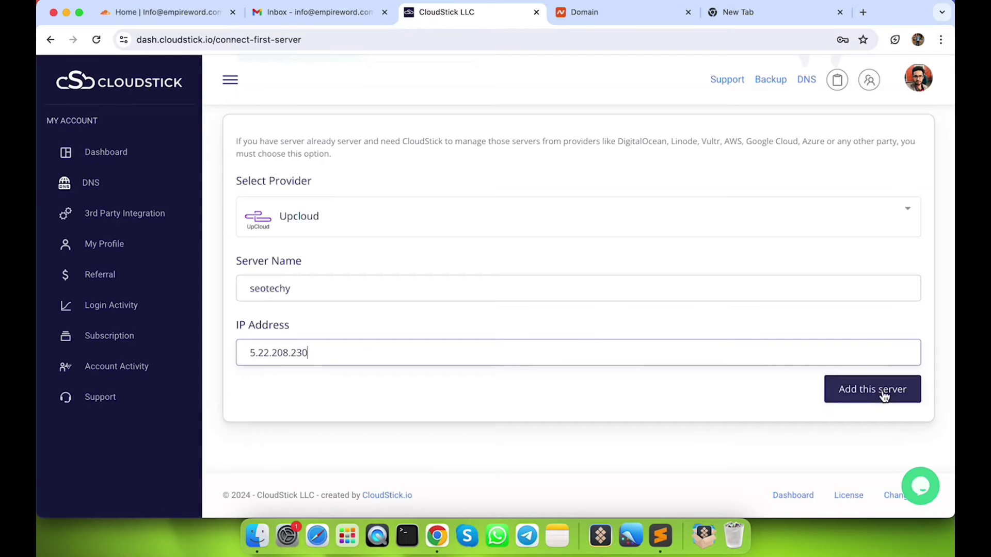
{"action": "left_click", "coordinate": [875, 392]}
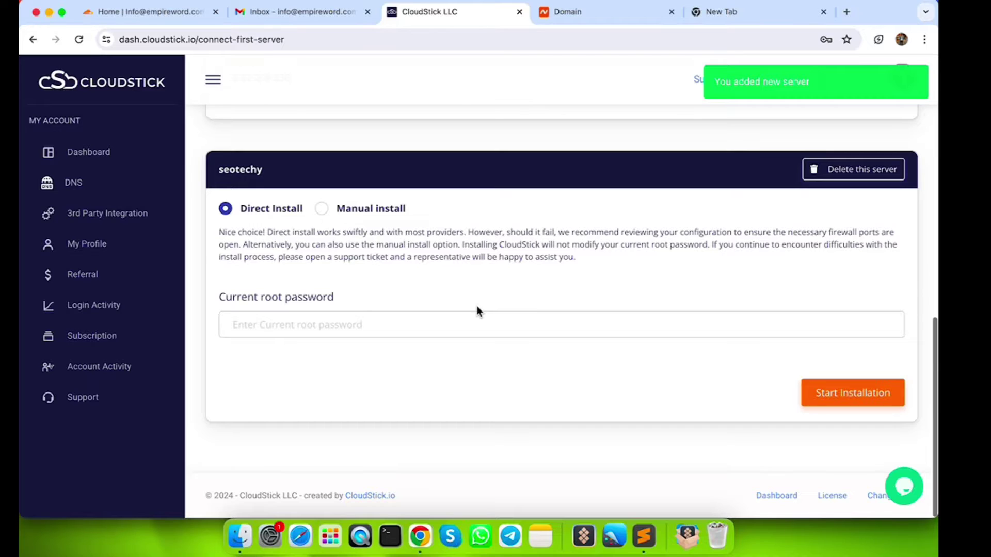
- Keep Direct Install, paste the server's root password and start the seotechy installation
{"action": "left_click", "coordinate": [321, 209]}
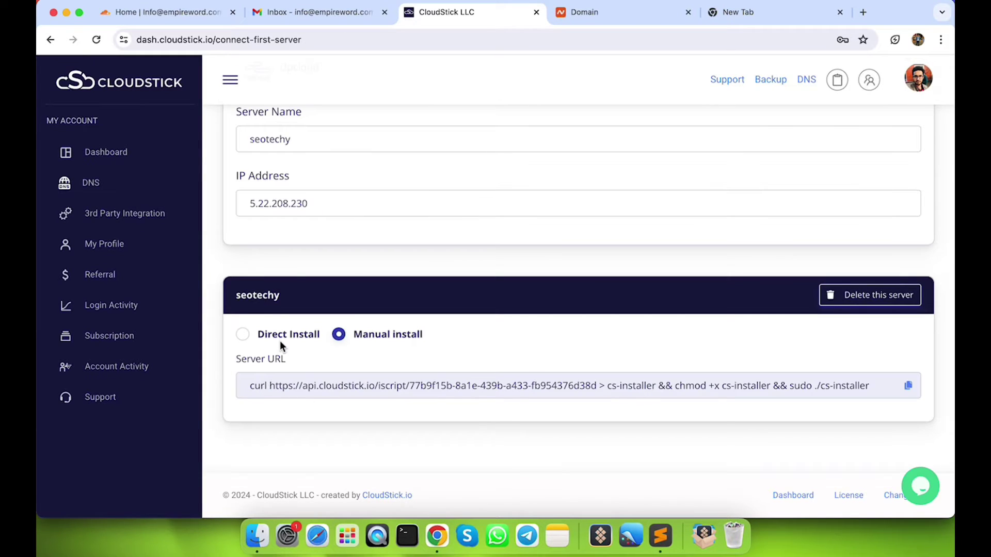
{"action": "left_click", "coordinate": [243, 334]}
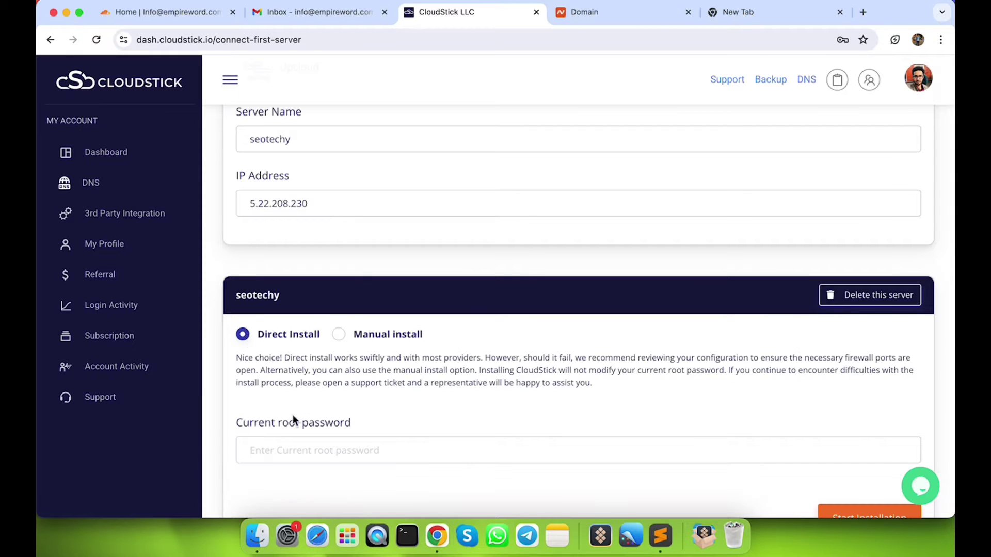
{"action": "left_click", "coordinate": [278, 445]}
{"action": "key", "text": "super+v"}
{"action": "scroll", "coordinate": [278, 445], "scroll_direction": "down", "scroll_amount": 5}
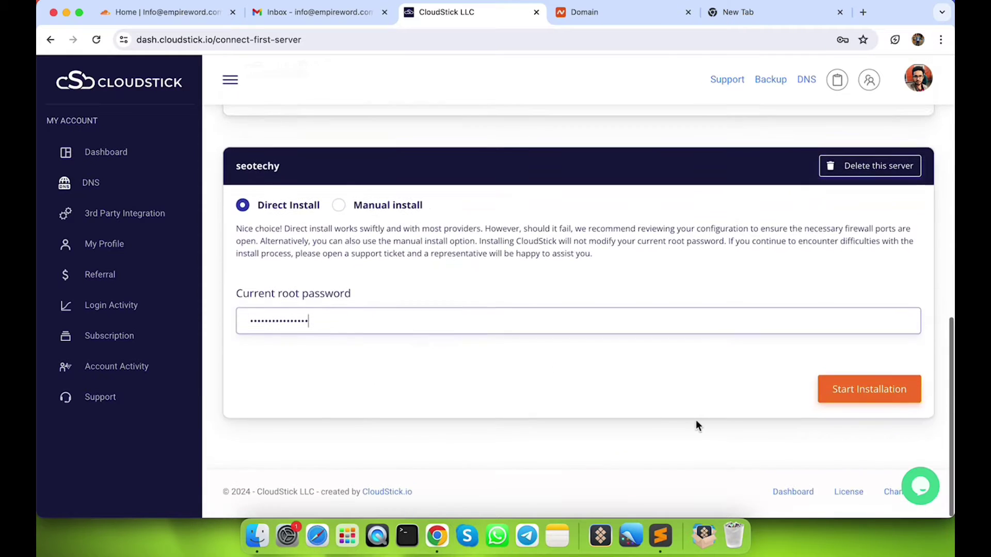
{"action": "left_click", "coordinate": [862, 397]}
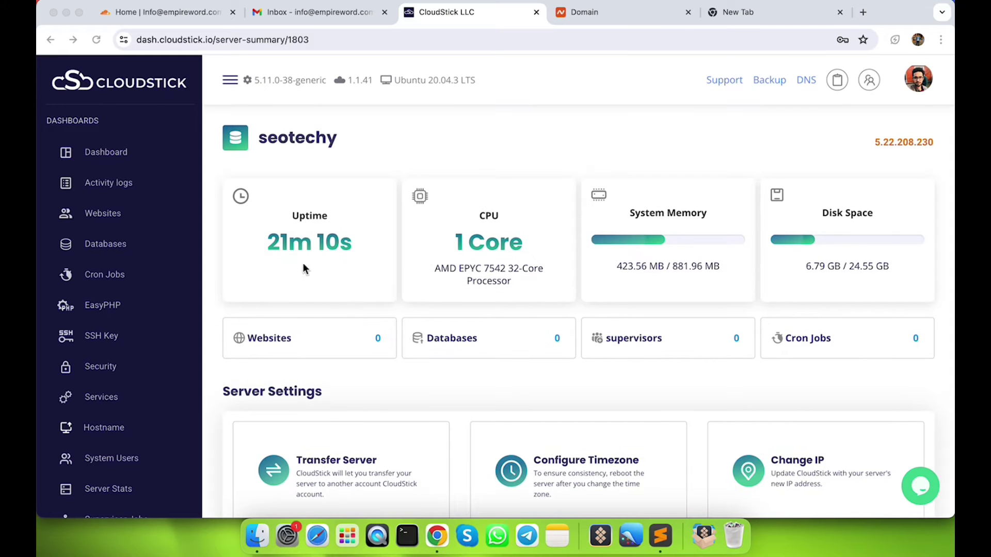
- Go to the server's Websites section, begin Create Account and pick the WordPress card
{"action": "scroll", "coordinate": [696, 243], "scroll_direction": "down", "scroll_amount": 1}
{"action": "scroll", "coordinate": [696, 245], "scroll_direction": "down", "scroll_amount": 5}
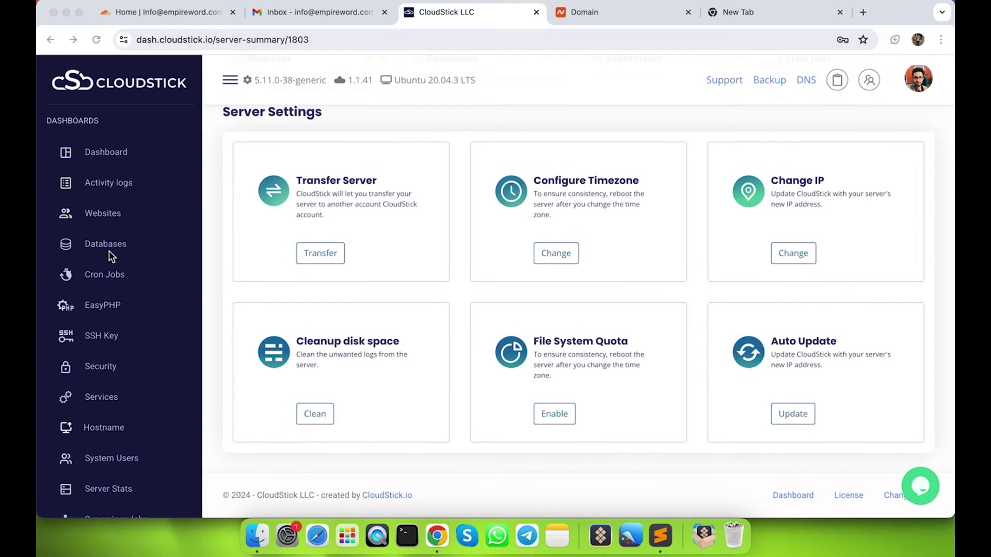
{"action": "scroll", "coordinate": [391, 314], "scroll_direction": "up", "scroll_amount": 5}
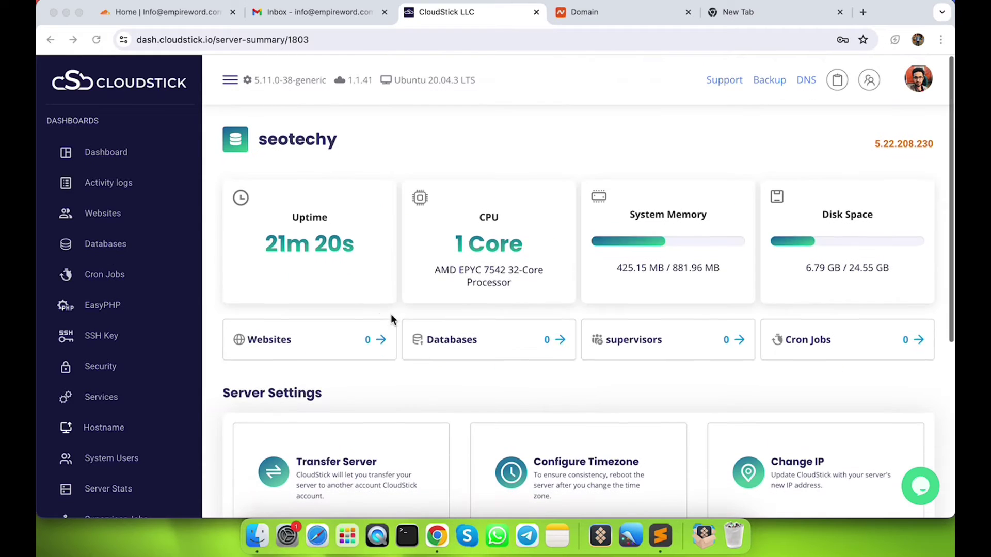
{"action": "left_click", "coordinate": [93, 216]}
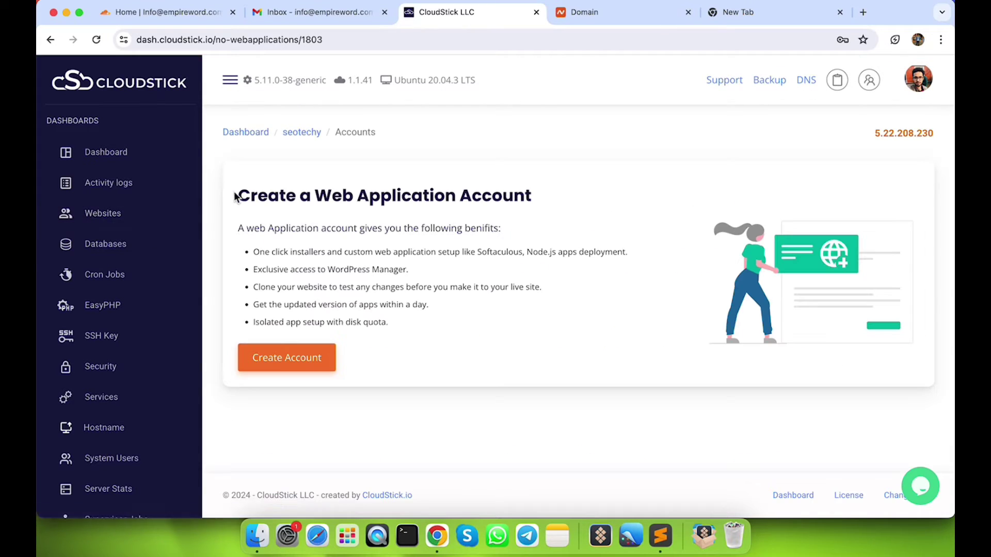
{"action": "left_click_drag", "start_coordinate": [233, 196], "coordinate": [534, 195]}
{"action": "left_click", "coordinate": [308, 367]}
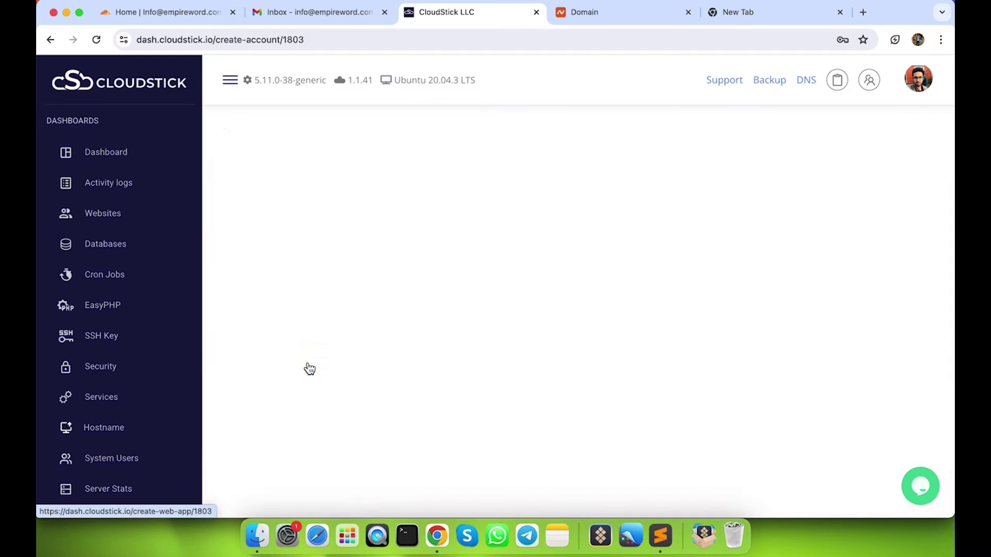
{"action": "left_click", "coordinate": [527, 320]}
{"action": "scroll", "coordinate": [528, 320], "scroll_direction": "down", "scroll_amount": 1}
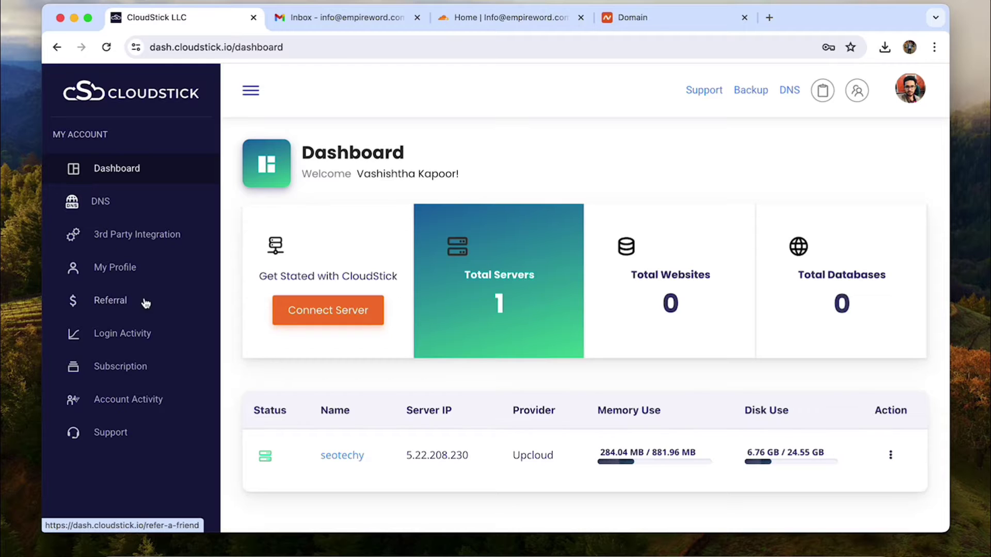
- From 3rd Party Integration, start a Cloudflare integration to reach its Add the API Key form
{"action": "scroll", "coordinate": [146, 302], "scroll_direction": "down", "scroll_amount": 3}
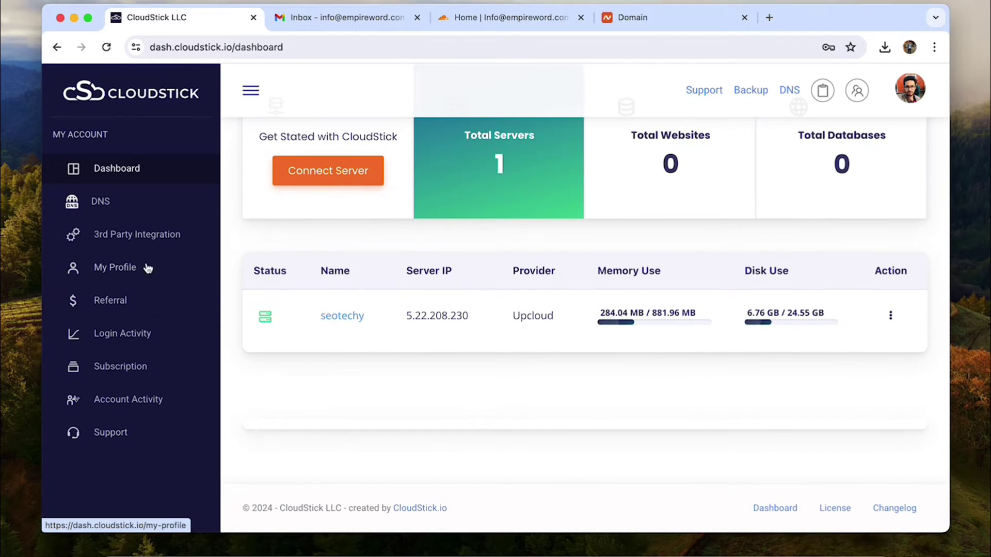
{"action": "left_click", "coordinate": [145, 237]}
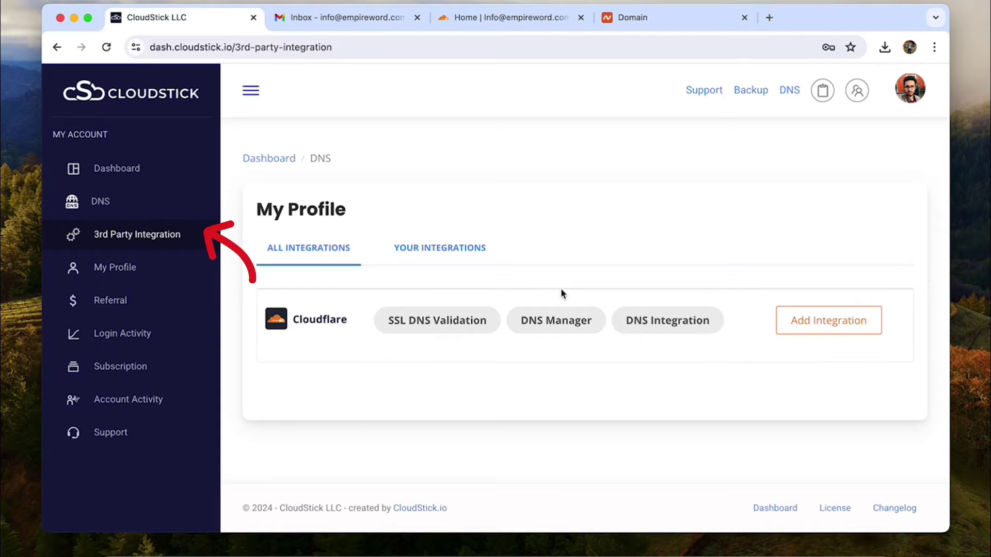
{"action": "left_click", "coordinate": [819, 320]}
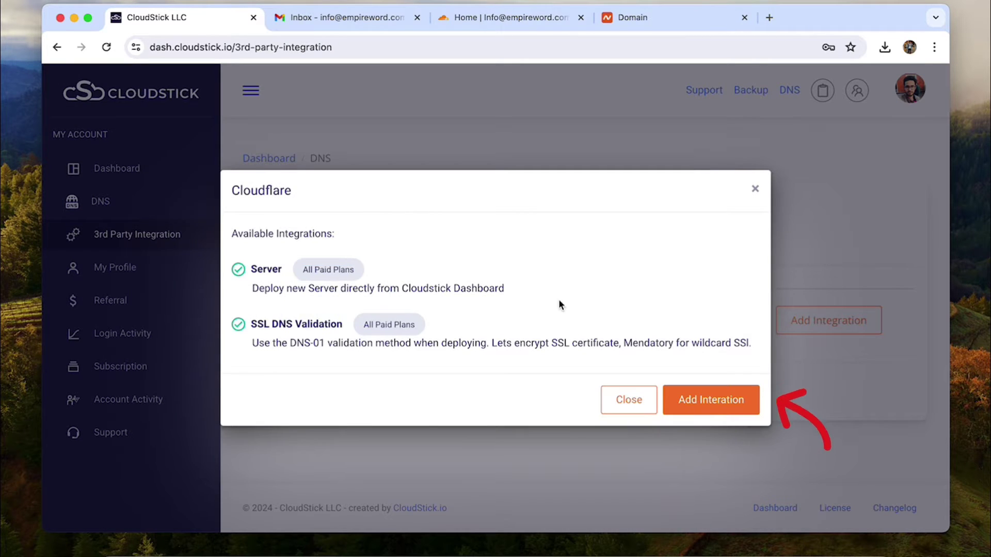
{"action": "left_click", "coordinate": [716, 404]}
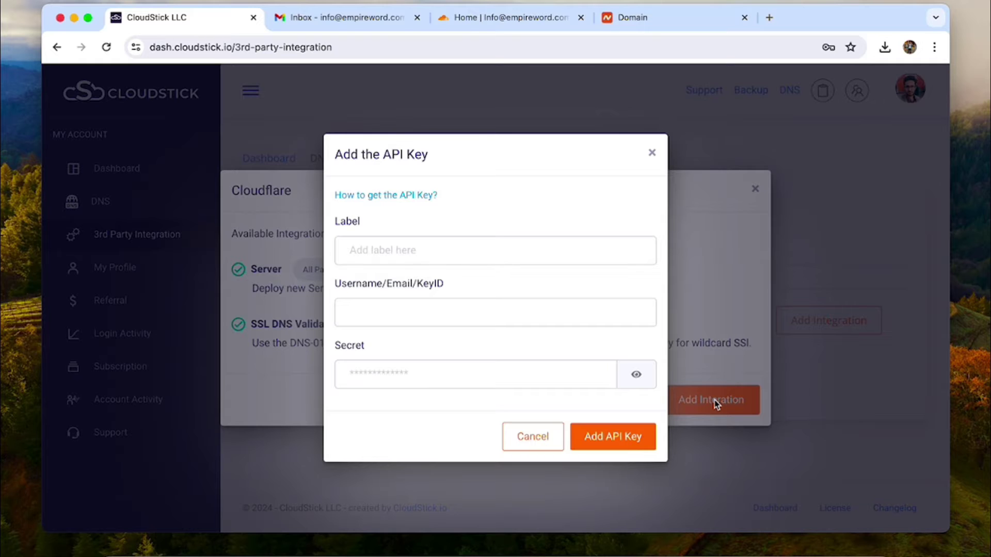
{"action": "left_click", "coordinate": [511, 17]}
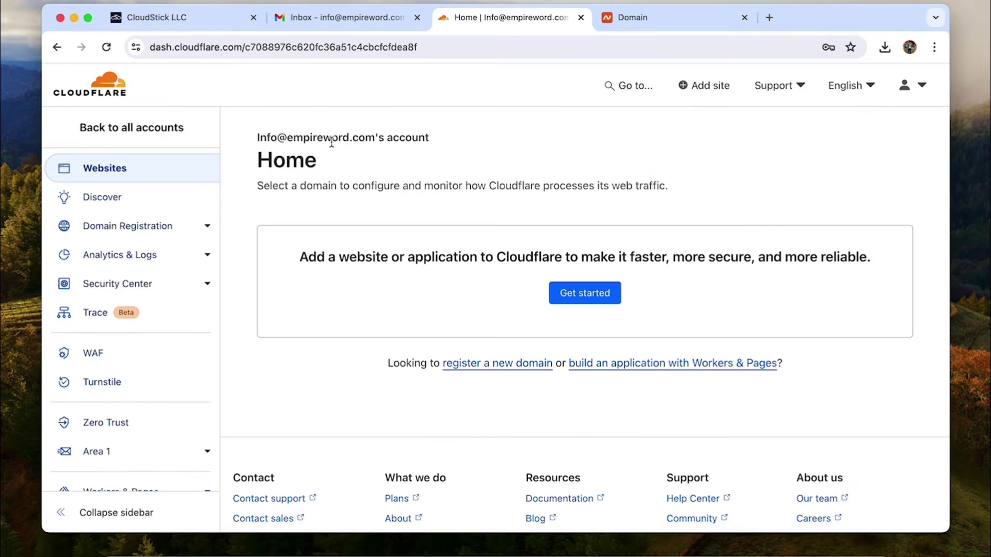
{"action": "scroll", "coordinate": [126, 421], "scroll_direction": "down", "scroll_amount": 5}
{"action": "left_click", "coordinate": [912, 85]}
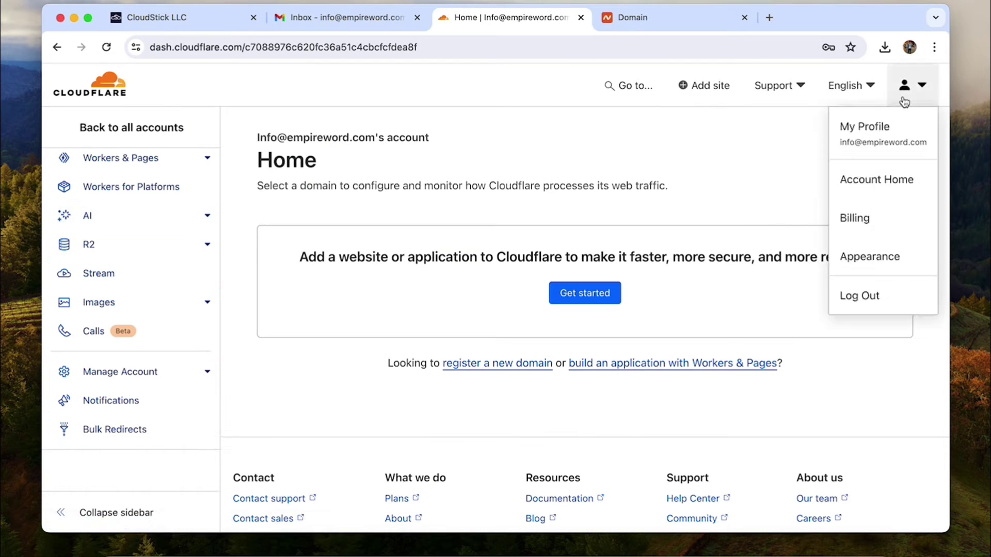
{"action": "left_click", "coordinate": [865, 144]}
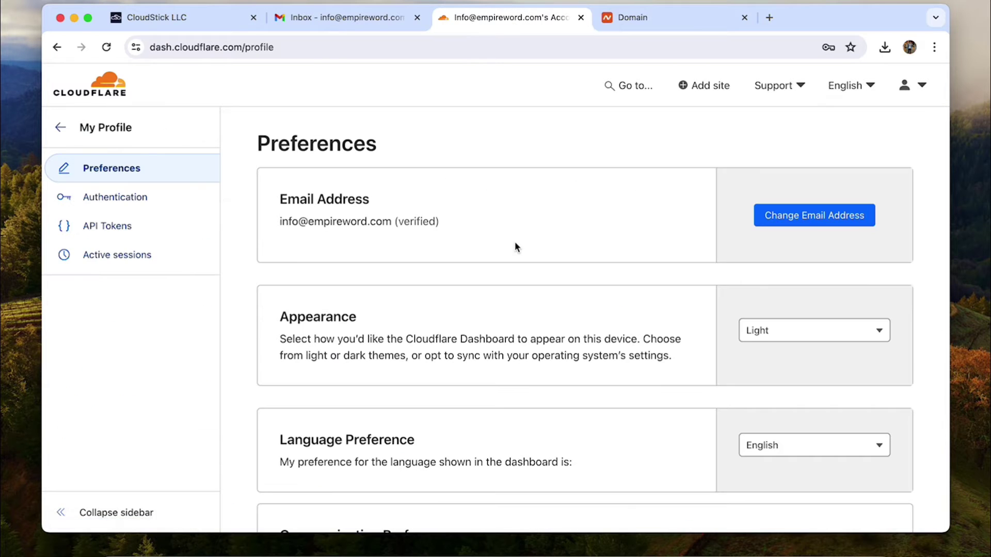
{"action": "left_click", "coordinate": [163, 235]}
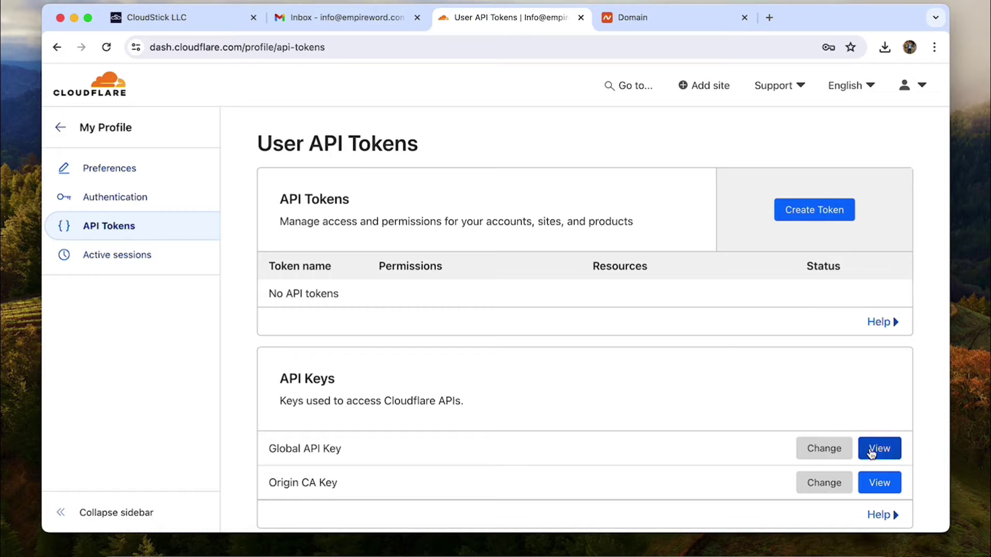
{"action": "left_click", "coordinate": [870, 452]}
{"action": "left_click", "coordinate": [531, 306]}
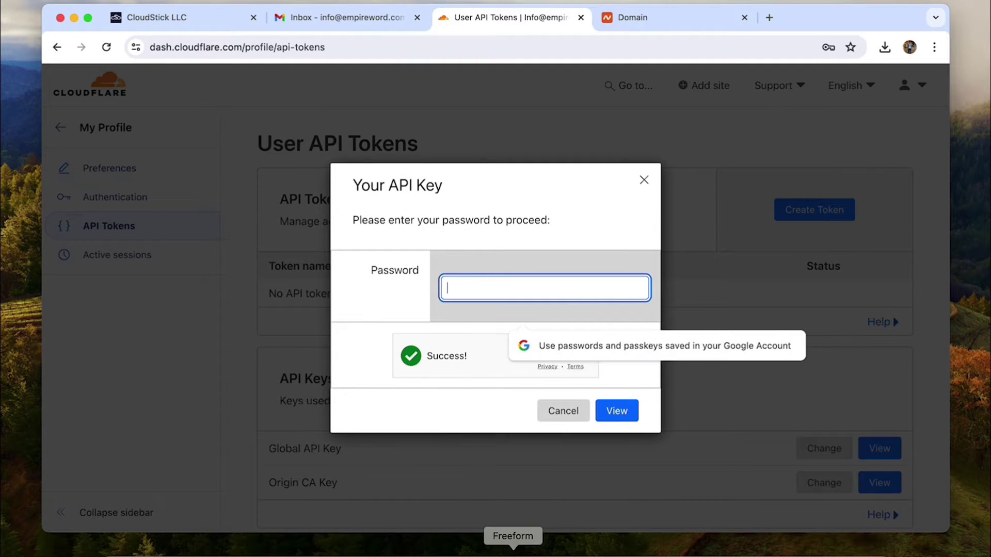
{"action": "key", "text": "super+v"}
{"action": "left_click", "coordinate": [611, 412]}
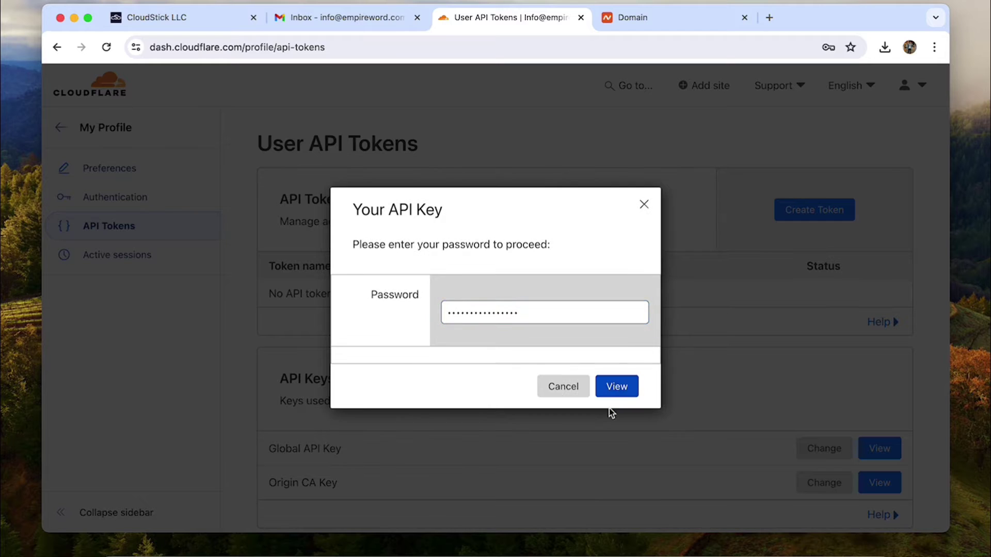
{"action": "left_click", "coordinate": [457, 318]}
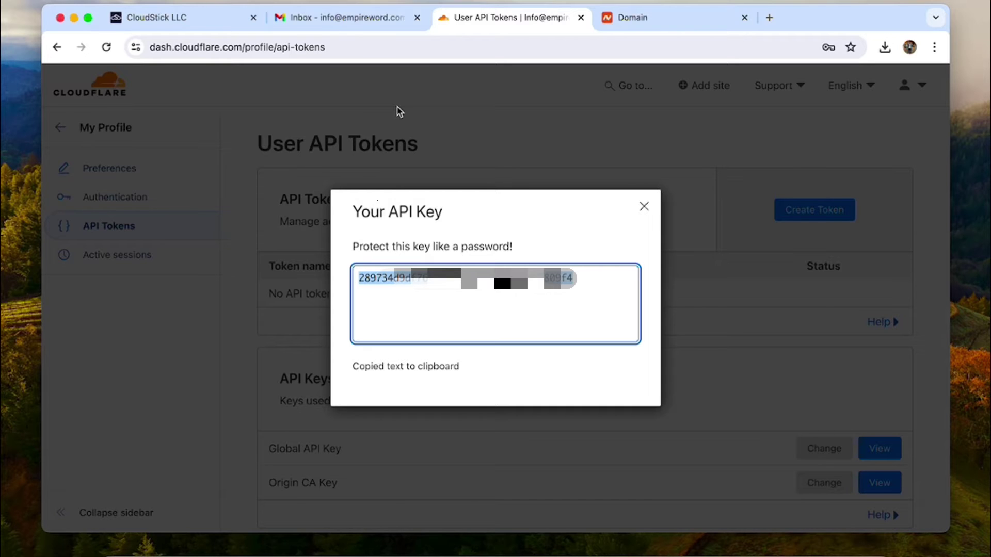
- Save a Cloudflare API key labelled 'Cloudflare info' with the pasted secret, then check Your Integrations
{"action": "left_click", "coordinate": [209, 17]}
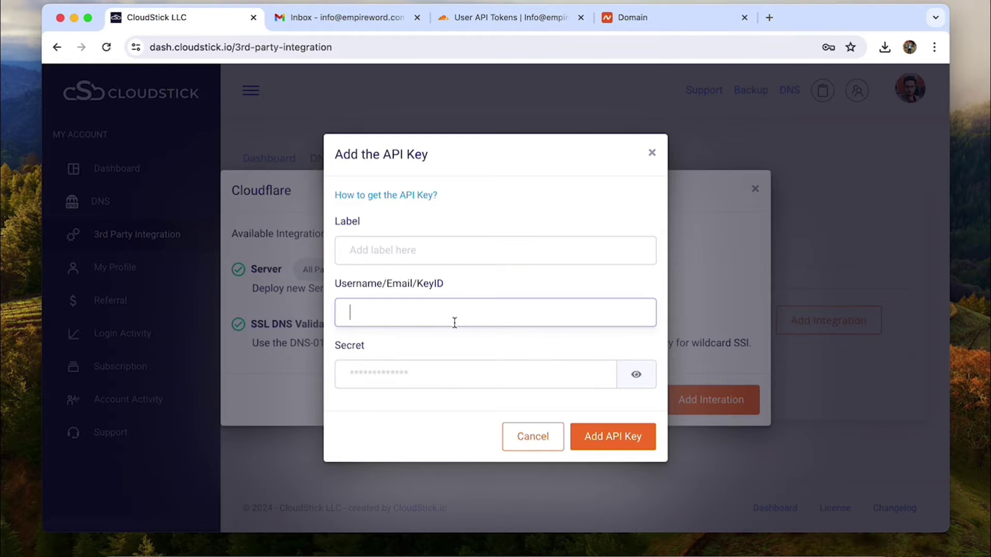
{"action": "left_click", "coordinate": [360, 248]}
{"action": "type", "text": "Cloud"}
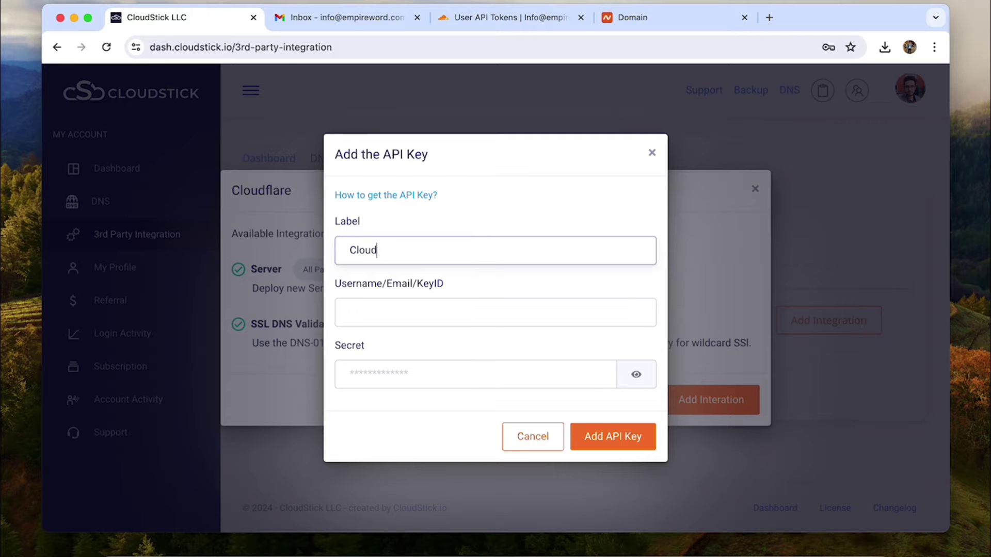
{"action": "type", "text": "flare indo"}
{"action": "left_click", "coordinate": [350, 313]}
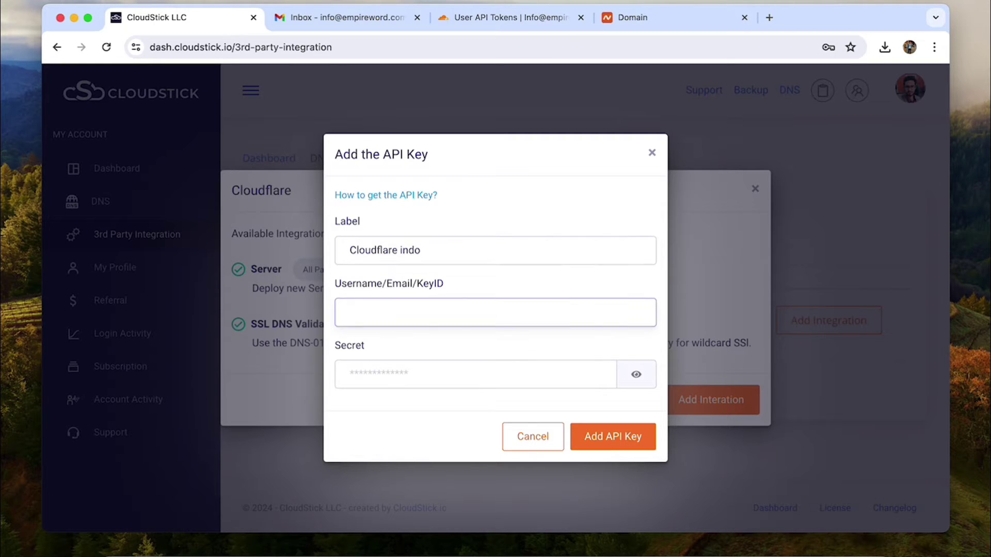
{"action": "left_click", "coordinate": [421, 250]}
{"action": "left_click", "coordinate": [350, 313]}
{"action": "key", "text": "Tab"}
{"action": "key", "text": "super+v"}
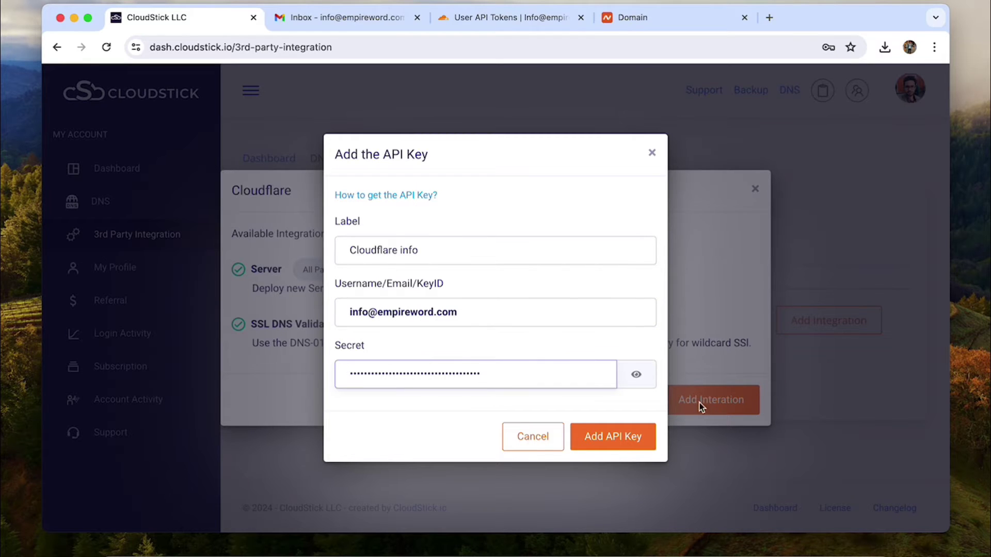
{"action": "left_click", "coordinate": [615, 439]}
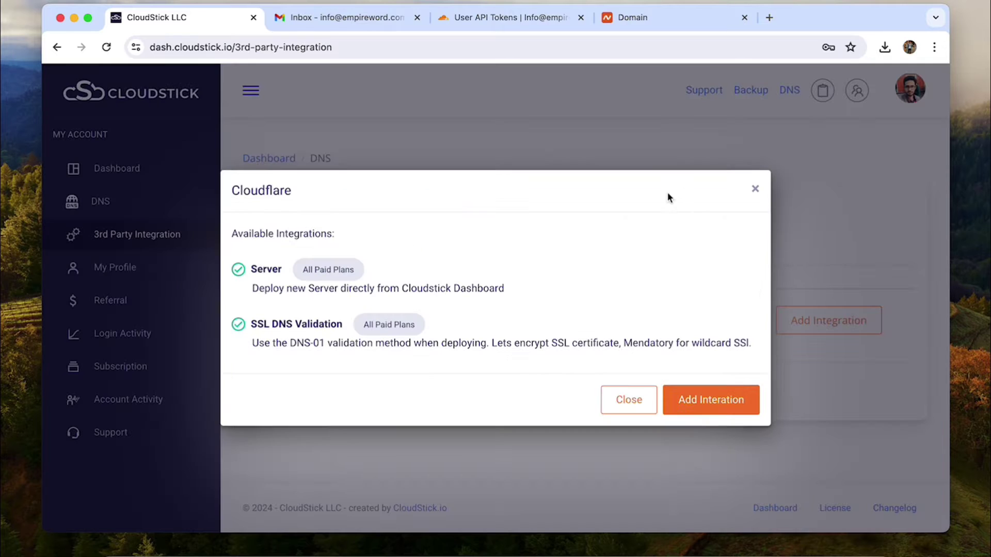
{"action": "left_click", "coordinate": [754, 191]}
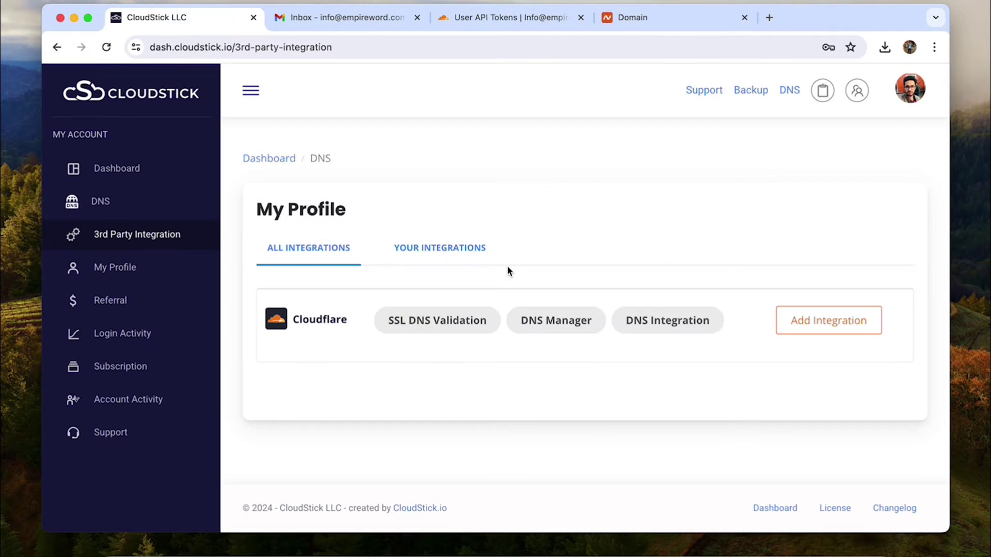
{"action": "left_click", "coordinate": [449, 250]}
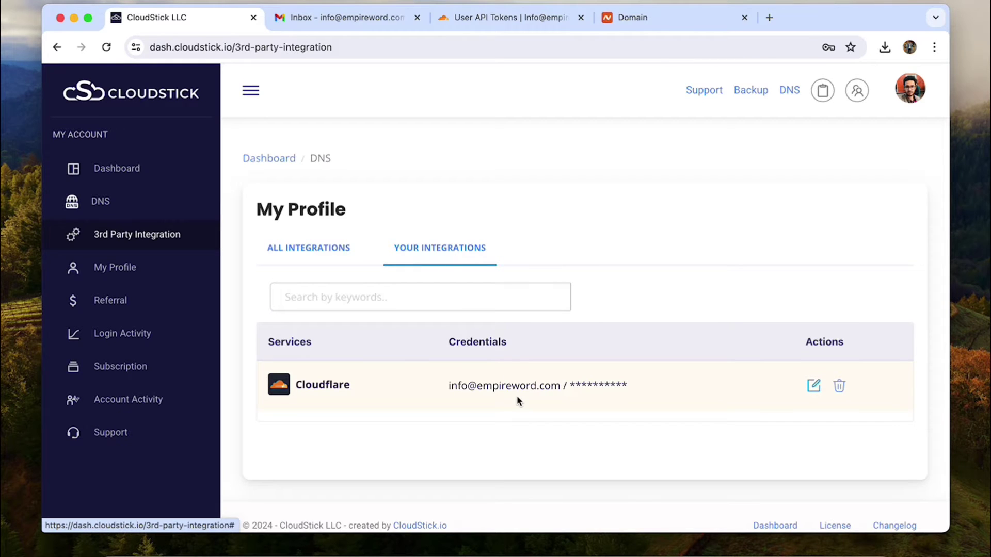
- From the Dashboard, open seotechy's web applications, choose Create Account and select WordPress
{"action": "left_click", "coordinate": [144, 173]}
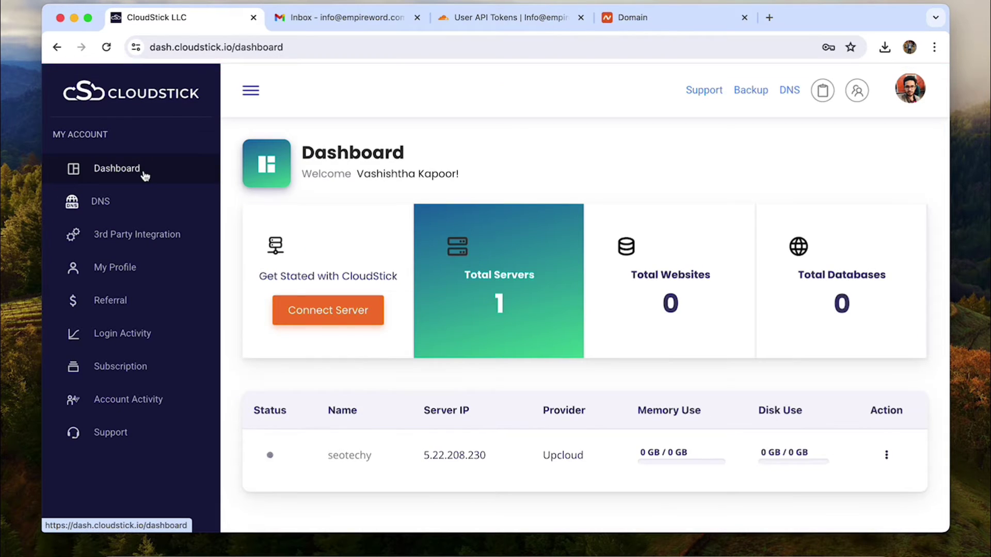
{"action": "left_click", "coordinate": [358, 455]}
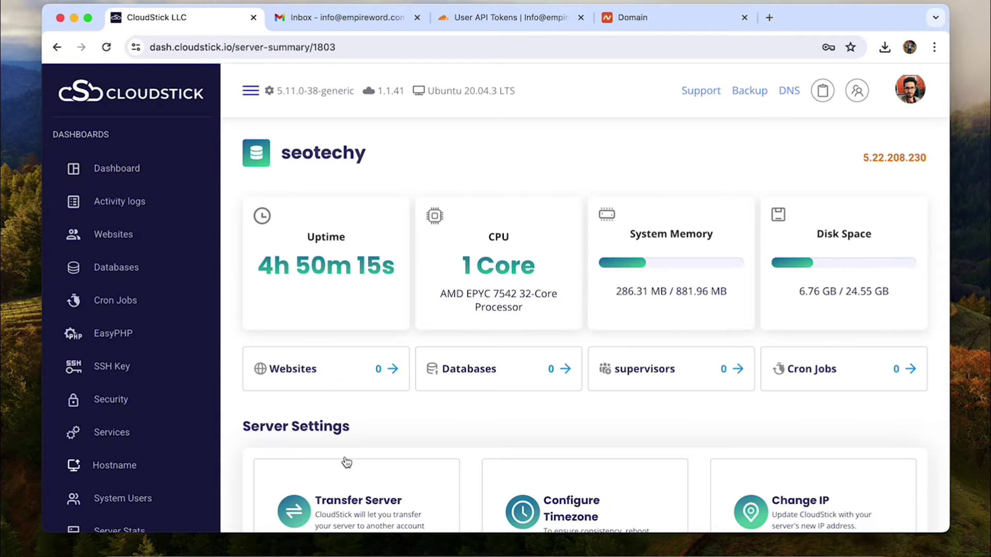
{"action": "scroll", "coordinate": [346, 462], "scroll_direction": "down", "scroll_amount": 1}
{"action": "left_click", "coordinate": [269, 341]}
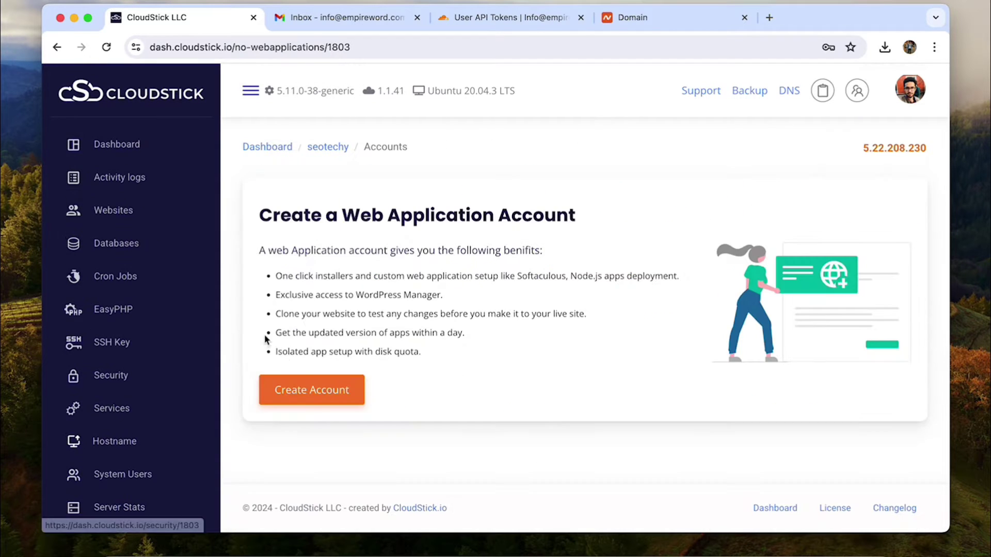
{"action": "left_click", "coordinate": [322, 396]}
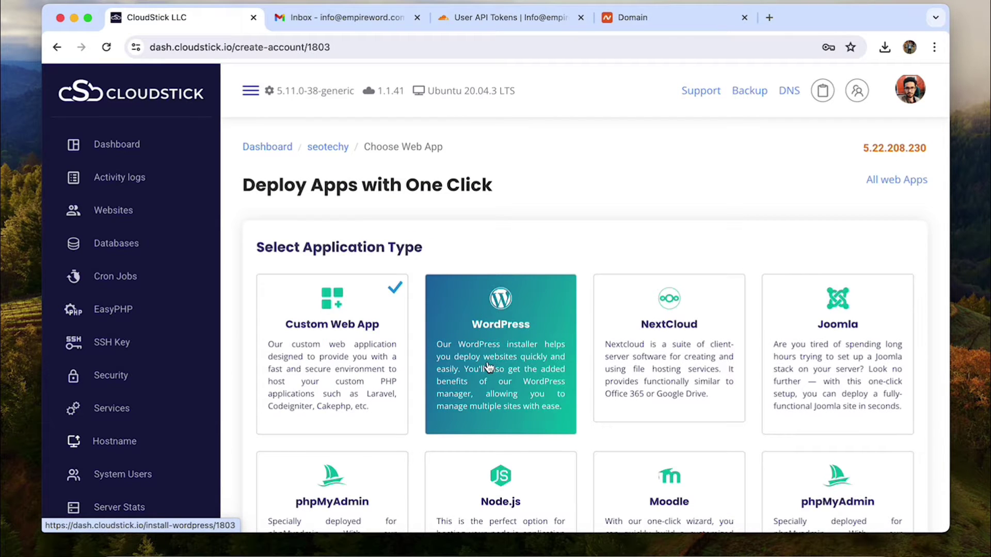
{"action": "scroll", "coordinate": [488, 367], "scroll_direction": "down", "scroll_amount": 3}
{"action": "scroll", "coordinate": [489, 368], "scroll_direction": "up", "scroll_amount": 3}
{"action": "scroll", "coordinate": [488, 368], "scroll_direction": "down", "scroll_amount": 2}
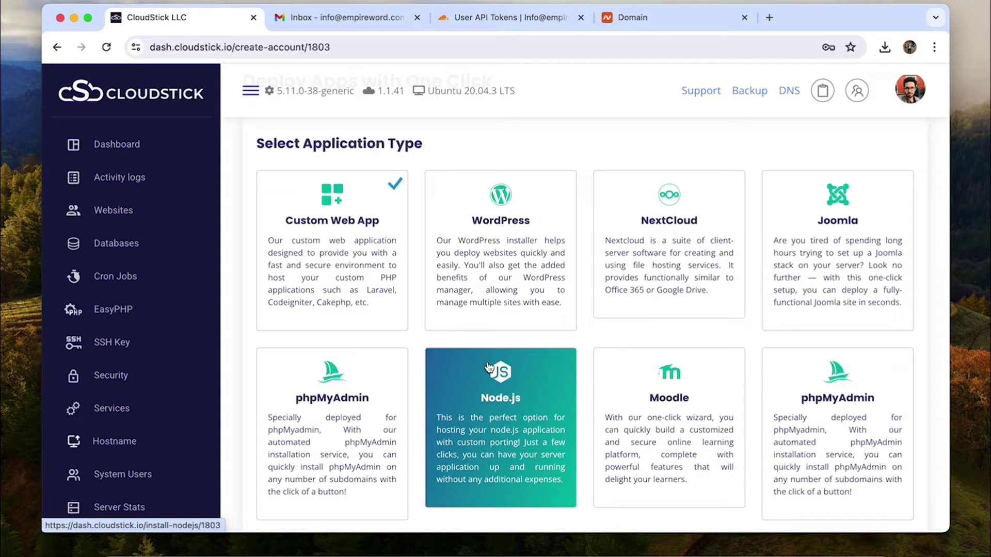
{"action": "left_click", "coordinate": [491, 266]}
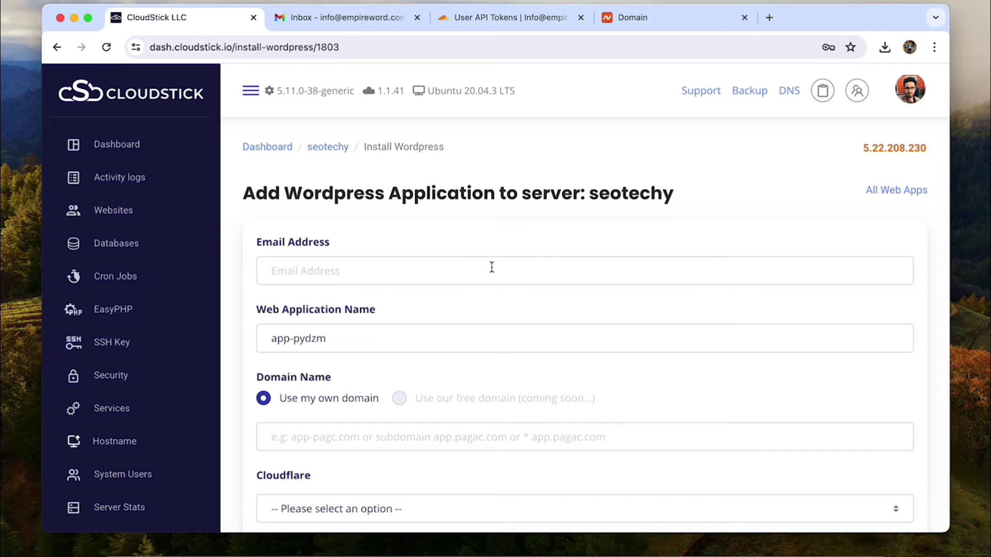
- Enter the contact email, extend the app name to app-pydzm-seotechy and set domain seotechy.com
{"action": "left_click", "coordinate": [492, 267]}
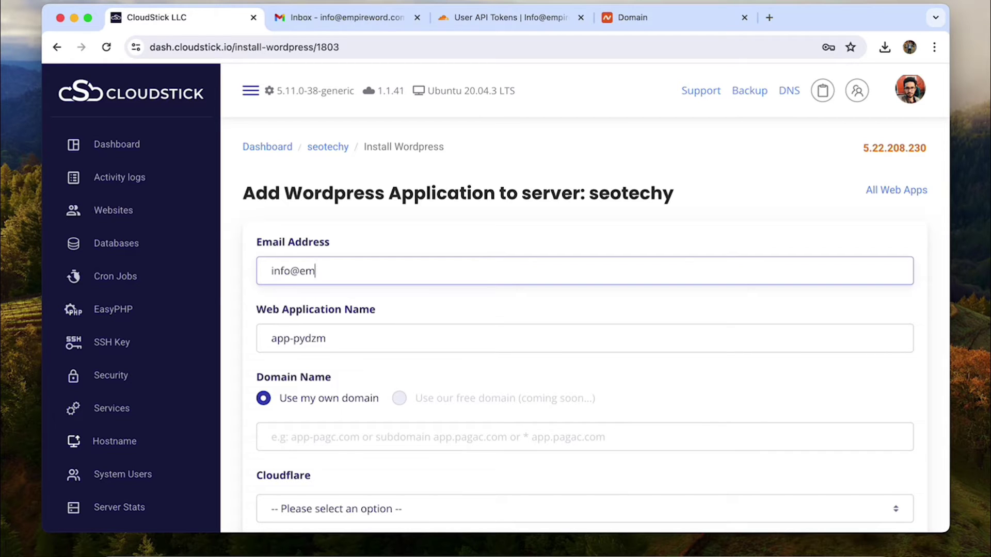
{"action": "key", "text": "Tab"}
{"action": "left_click", "coordinate": [420, 338]}
{"action": "type", "text": "-seotechy"}
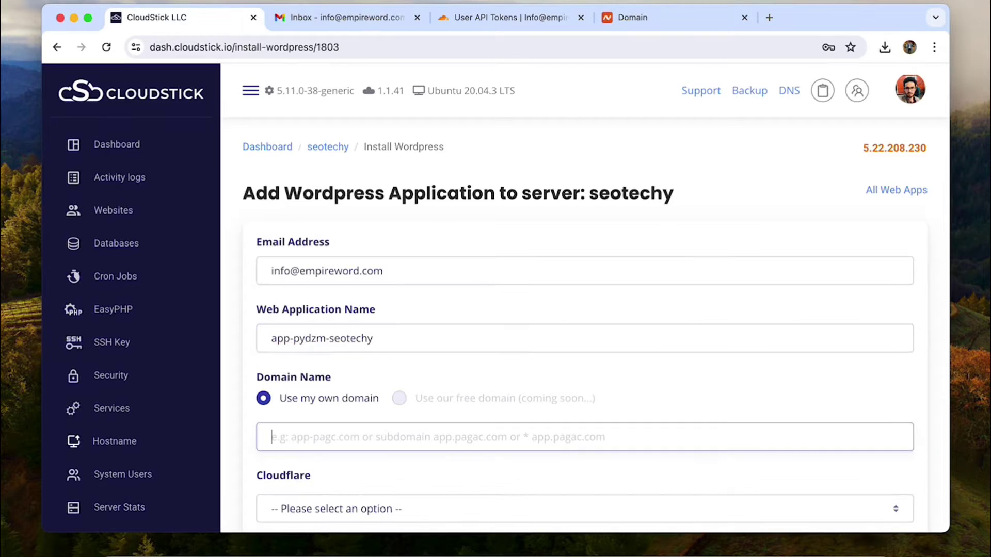
{"action": "left_click", "coordinate": [358, 444]}
{"action": "type", "text": "seotechy.com"}
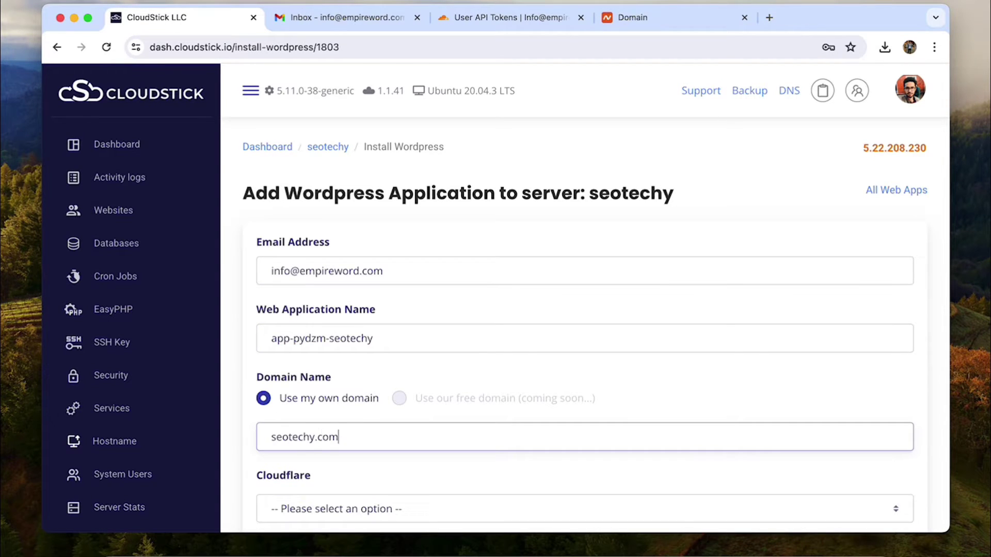
{"action": "scroll", "coordinate": [371, 323], "scroll_direction": "down", "scroll_amount": 5}
{"action": "left_click", "coordinate": [372, 299]}
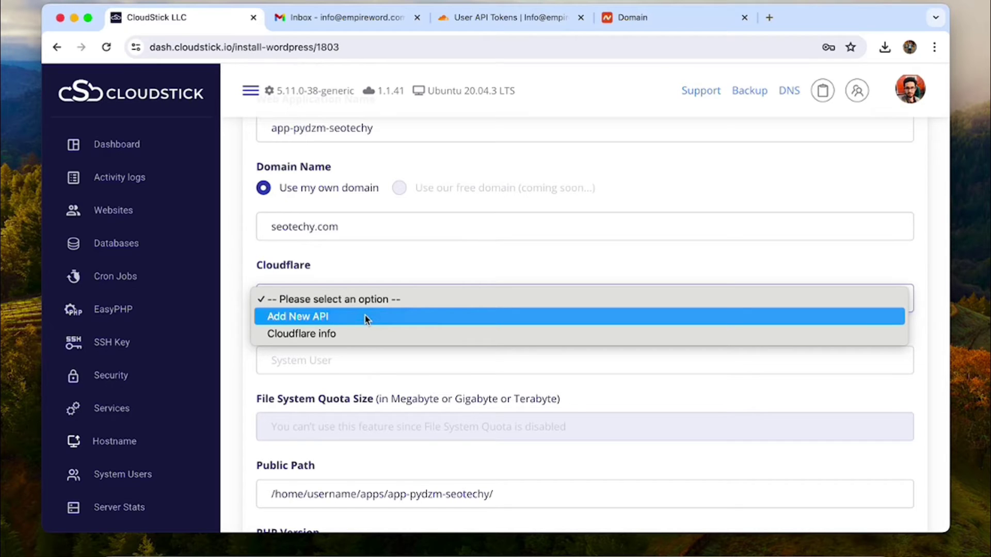
- Select the saved 'Cloudflare info' account for the WordPress app instead of adding a new API key
{"action": "left_click", "coordinate": [364, 317]}
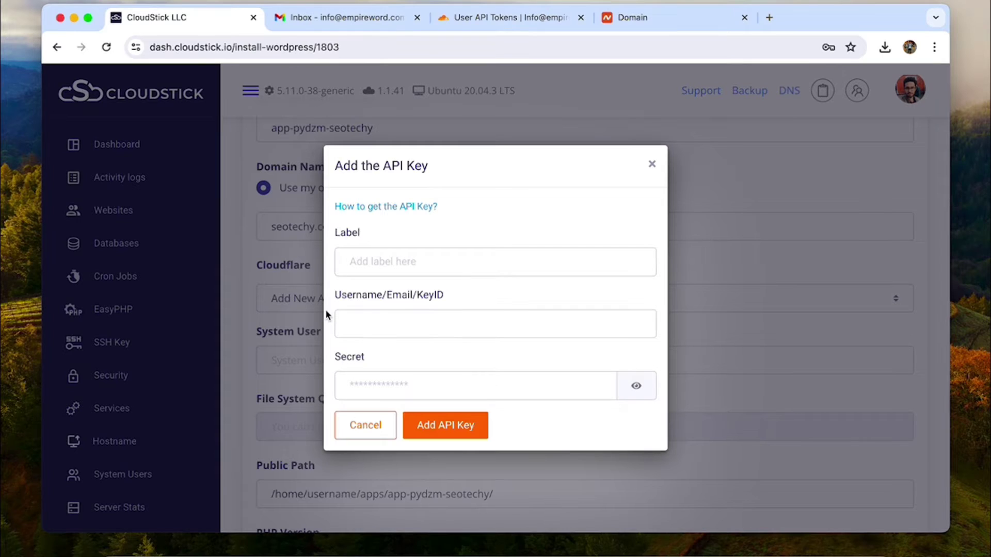
{"action": "left_click", "coordinate": [326, 315]}
{"action": "left_click", "coordinate": [336, 305]}
{"action": "left_click", "coordinate": [330, 339]}
- Set the system user to seotechy, giving public path /home/seotechy/apps/app-pydzm-seotechy/
{"action": "left_click", "coordinate": [341, 353]}
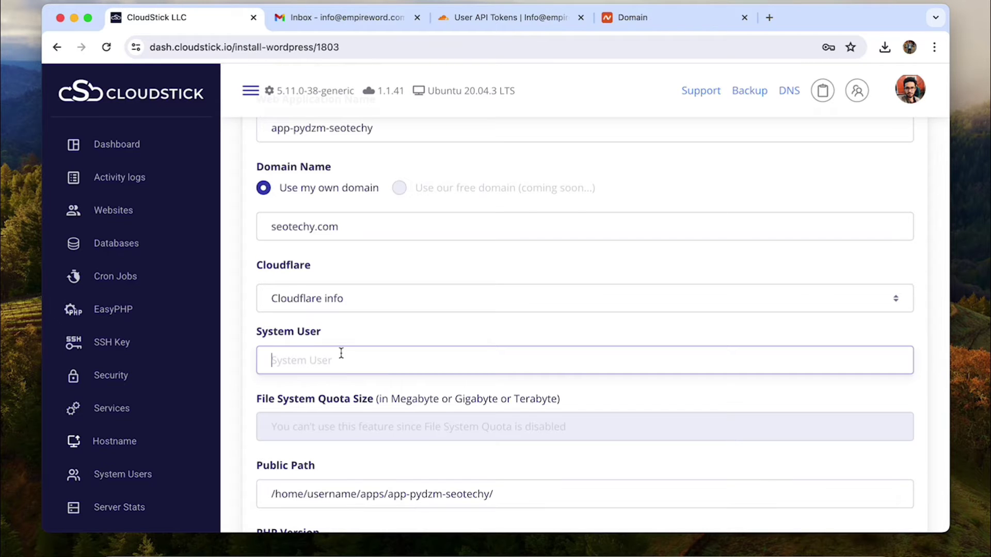
{"action": "scroll", "coordinate": [341, 353], "scroll_direction": "down", "scroll_amount": 3}
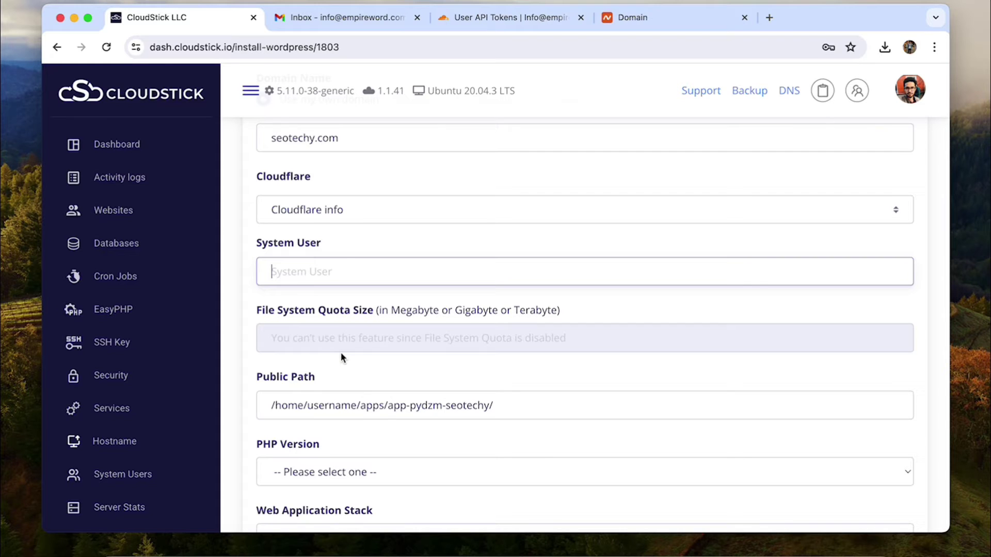
{"action": "type", "text": "seotechy"}
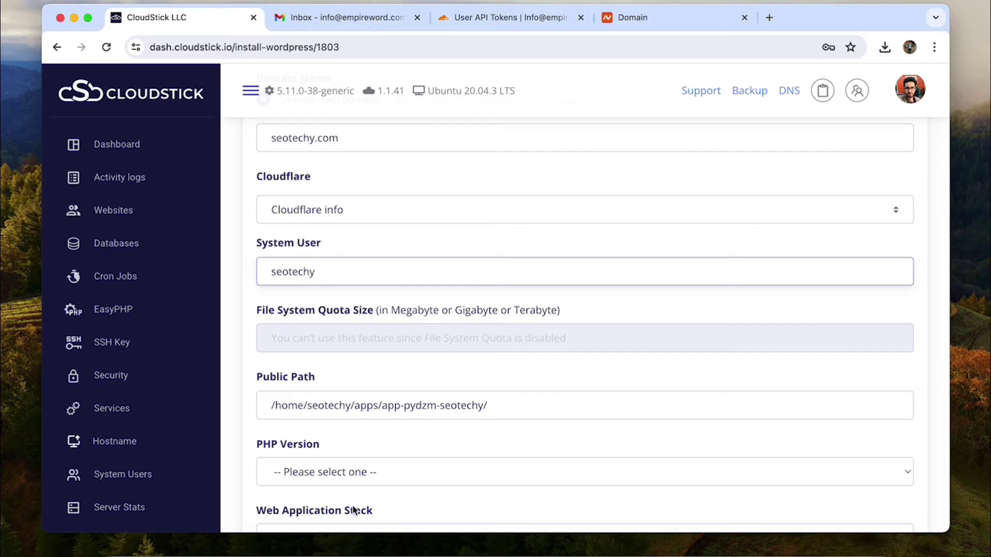
{"action": "double_click", "coordinate": [331, 406]}
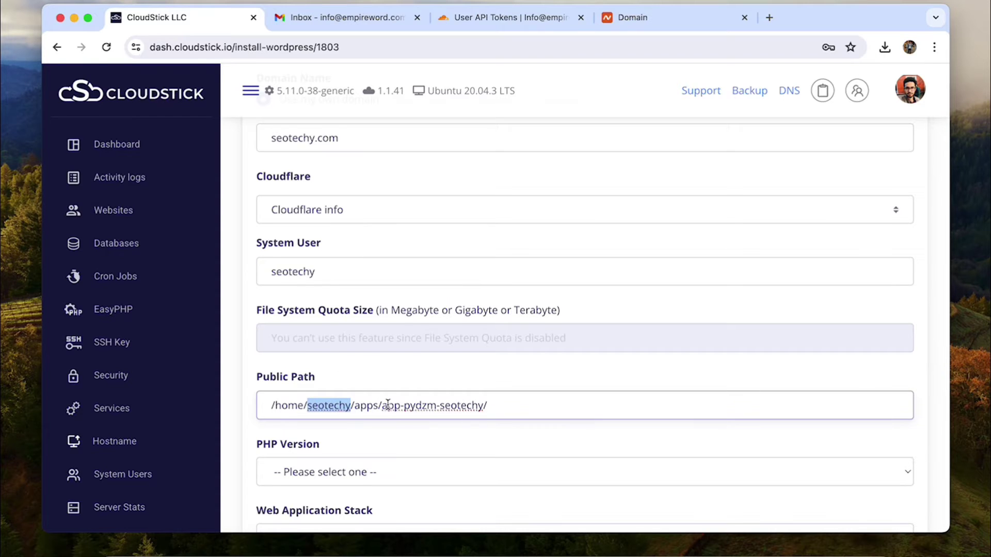
{"action": "scroll", "coordinate": [387, 404], "scroll_direction": "down", "scroll_amount": 3}
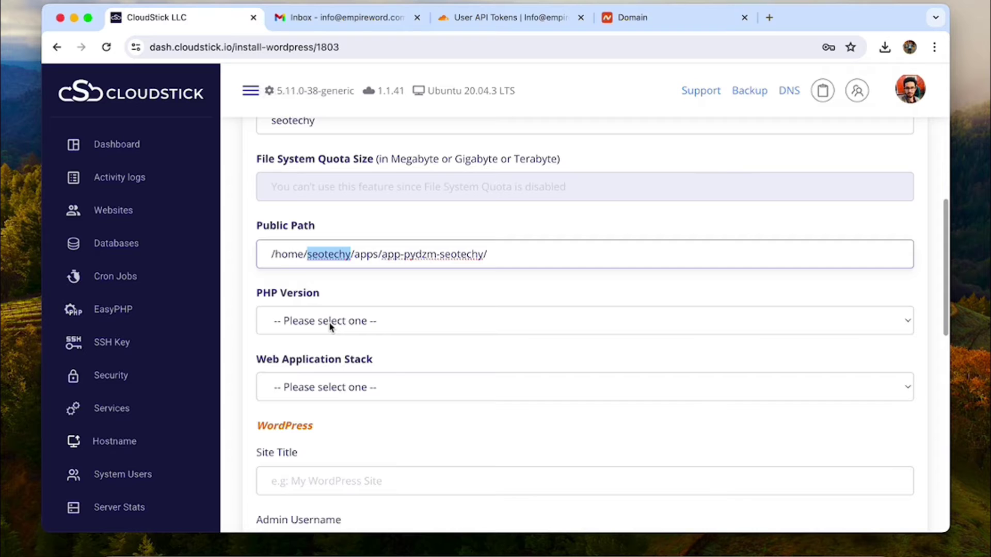
- Choose PHP 8.0 and the Nginx + Apache web application stack
{"action": "left_click", "coordinate": [331, 325]}
{"action": "left_click", "coordinate": [305, 393]}
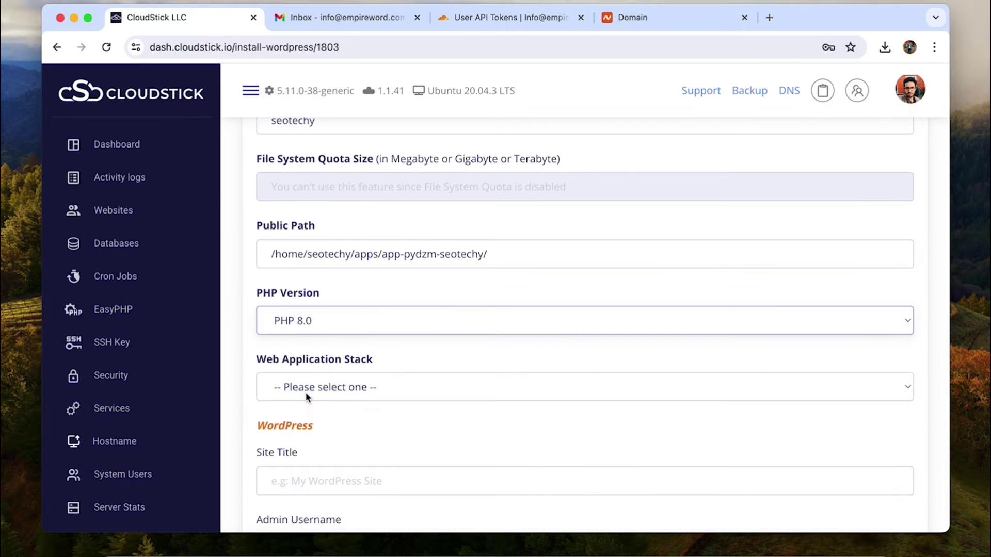
{"action": "left_click", "coordinate": [306, 393]}
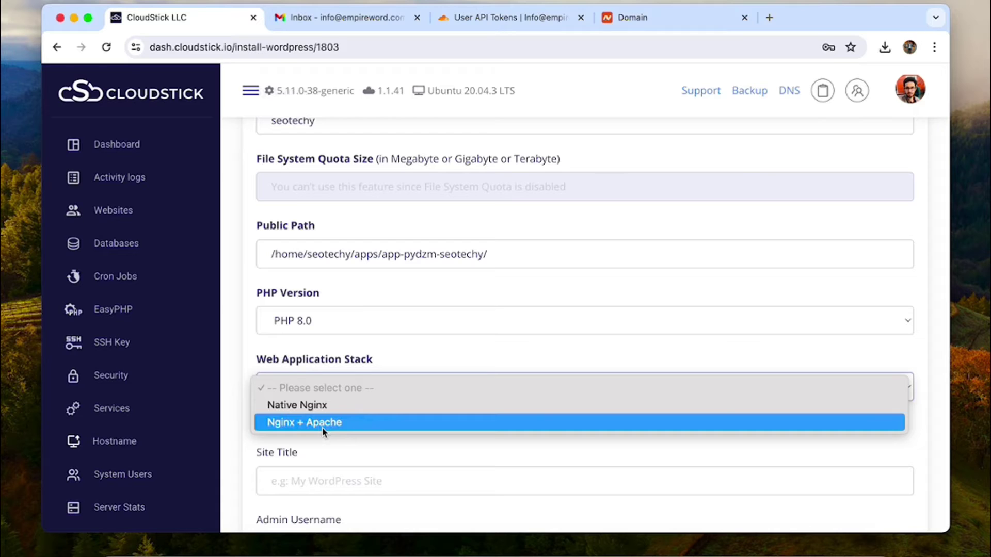
{"action": "left_click", "coordinate": [324, 422]}
{"action": "scroll", "coordinate": [383, 382], "scroll_direction": "down", "scroll_amount": 4}
- Enter site title SEOtechy, admin username adminseotechy and an admin password
{"action": "left_click", "coordinate": [364, 274]}
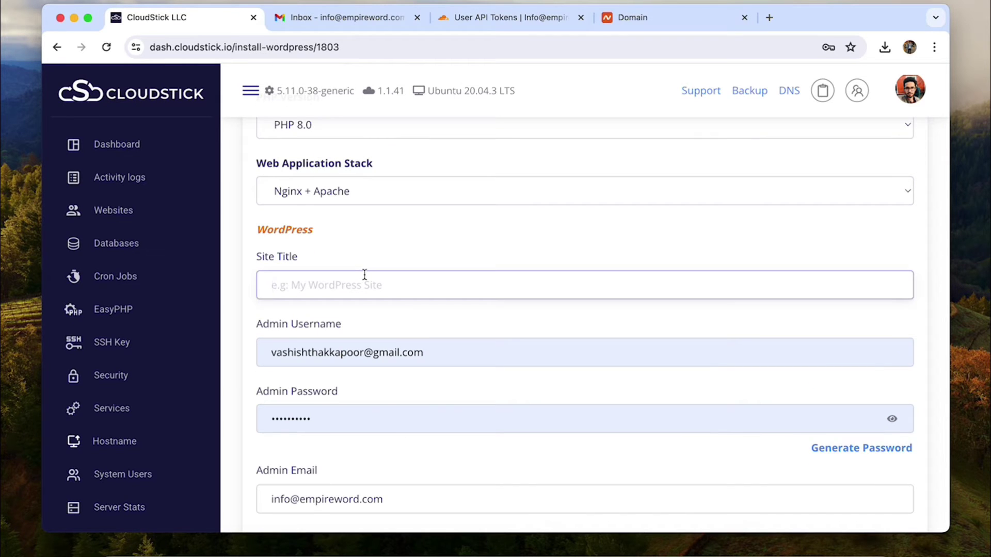
{"action": "type", "text": "SEOtechy"}
{"action": "key", "text": "Tab"}
{"action": "type", "text": "admin"}
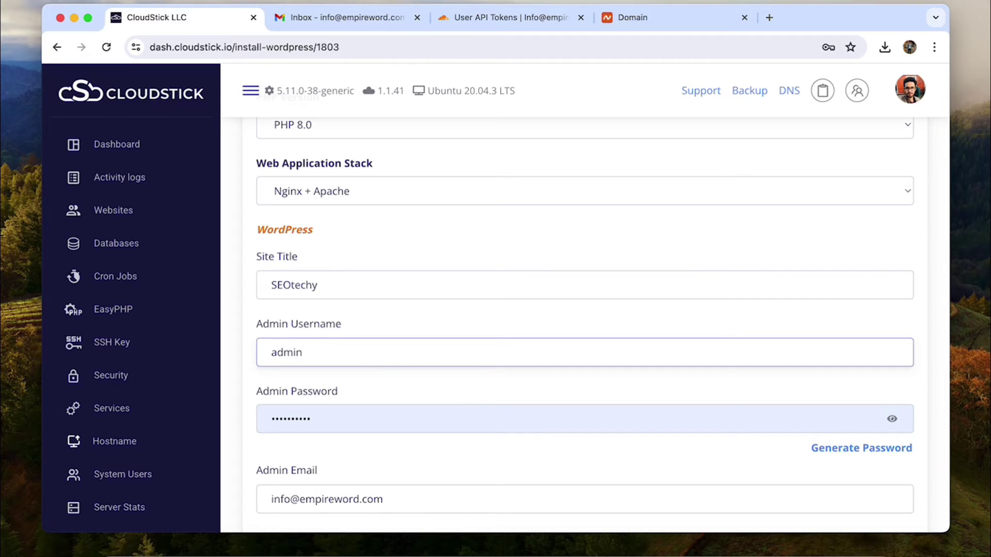
{"action": "type", "text": "seotechy"}
{"action": "key", "text": "Tab"}
{"action": "left_click", "coordinate": [506, 536]}
- Work in the admin email field and finish the WordPress application form
{"action": "scroll", "coordinate": [483, 532], "scroll_direction": "down", "scroll_amount": 5}
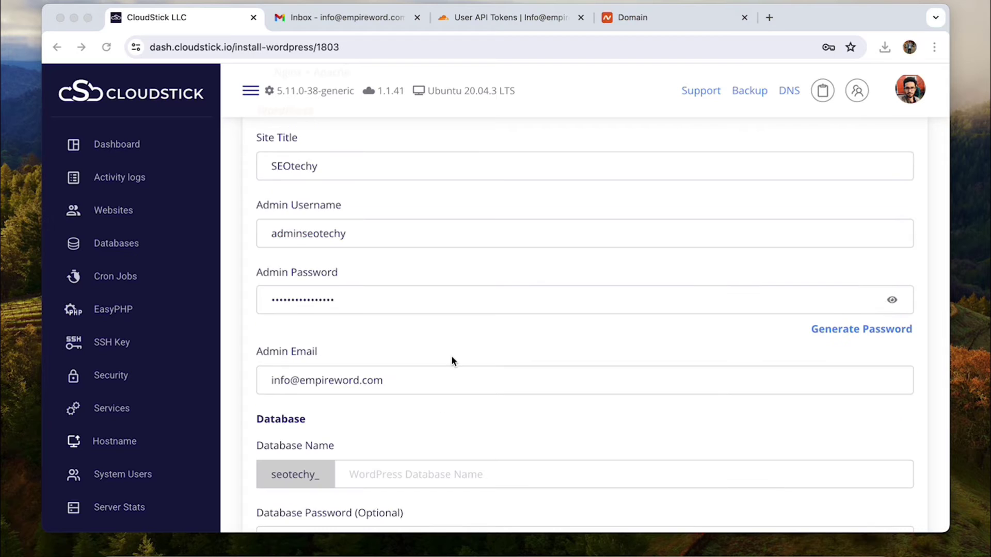
{"action": "scroll", "coordinate": [451, 362], "scroll_direction": "down", "scroll_amount": 5}
{"action": "triple_click", "coordinate": [355, 246]}
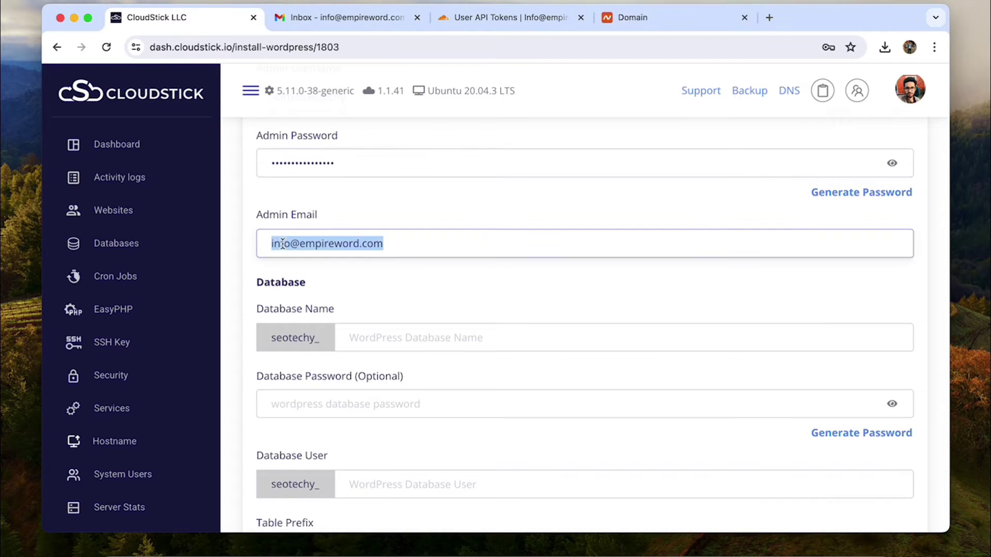
{"action": "scroll", "coordinate": [330, 323], "scroll_direction": "down", "scroll_amount": 4}
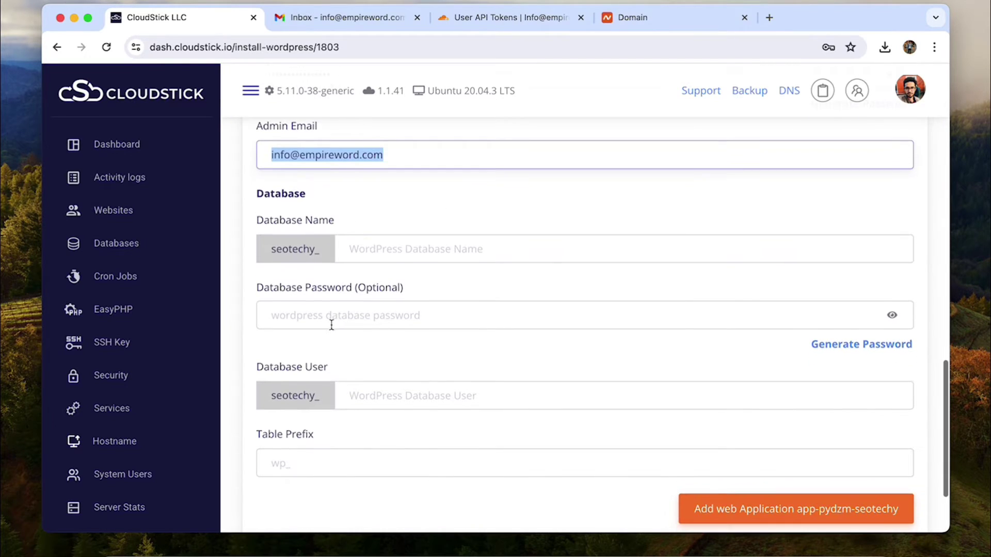
{"action": "left_click", "coordinate": [305, 217]}
{"action": "triple_click", "coordinate": [305, 216]}
{"action": "left_click", "coordinate": [353, 294]}
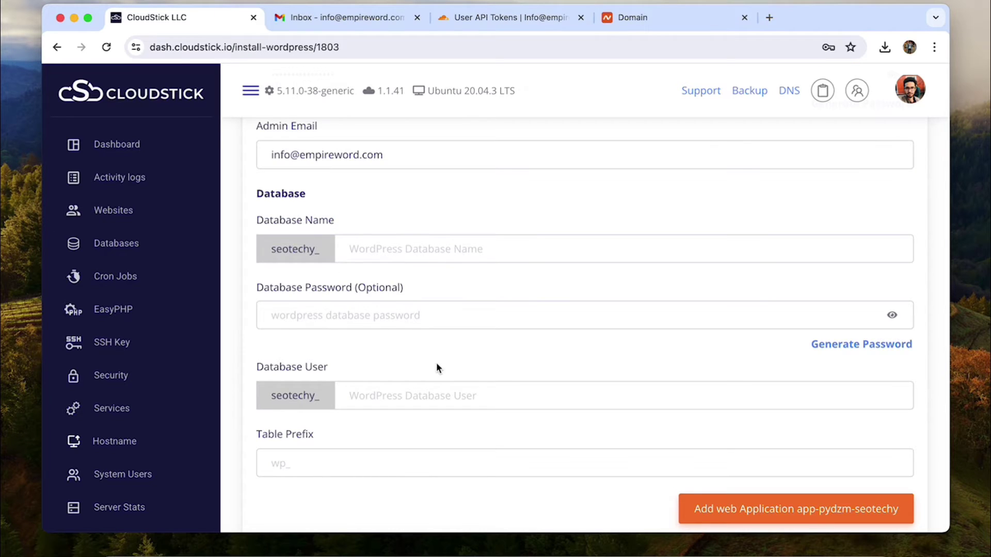
{"action": "scroll", "coordinate": [437, 368], "scroll_direction": "down", "scroll_amount": 2}
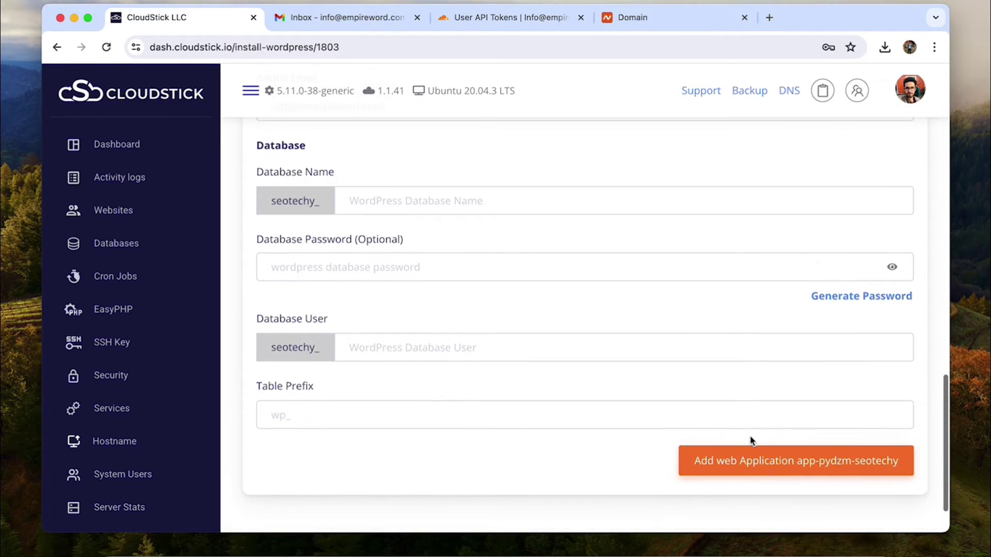
{"action": "left_click", "coordinate": [787, 472]}
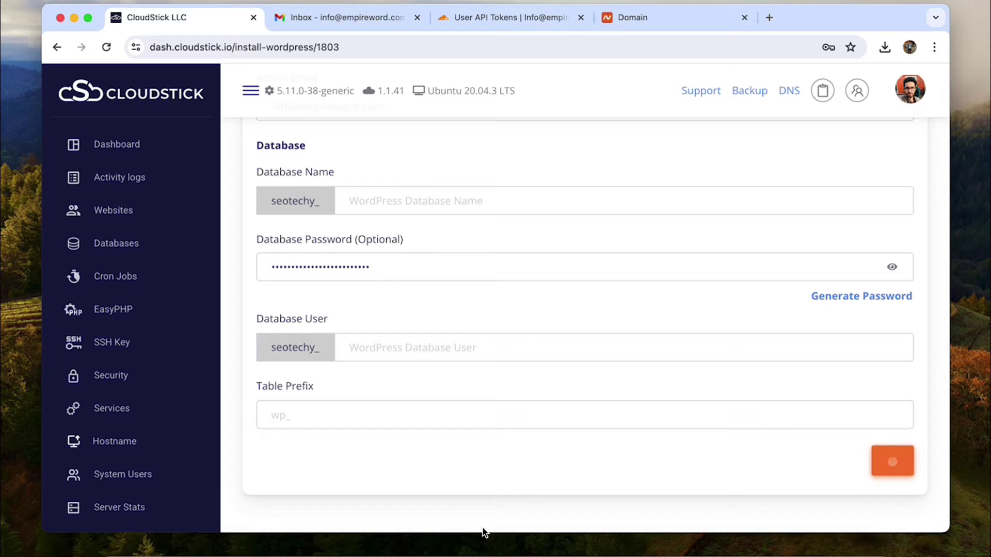
{"action": "left_click", "coordinate": [406, 364]}
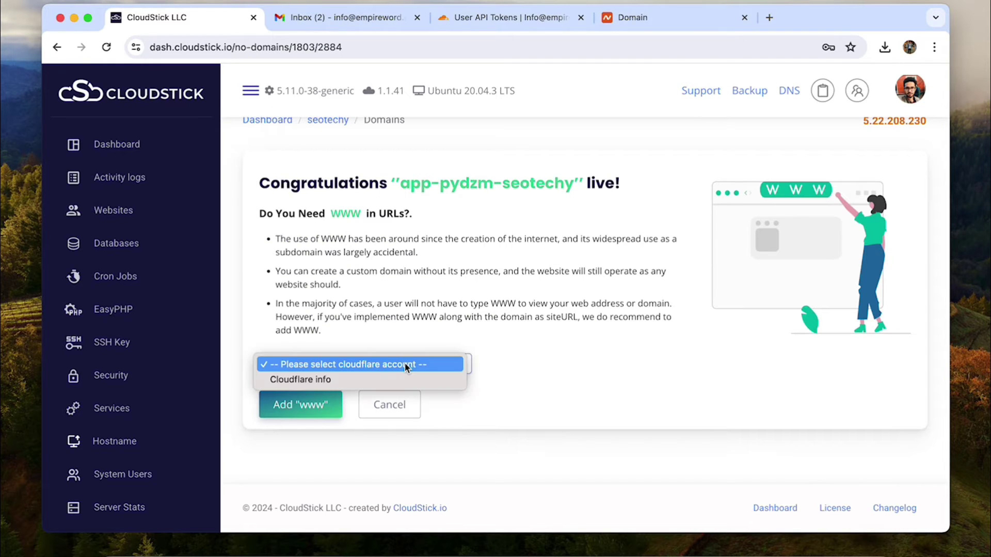
{"action": "left_click", "coordinate": [384, 378]}
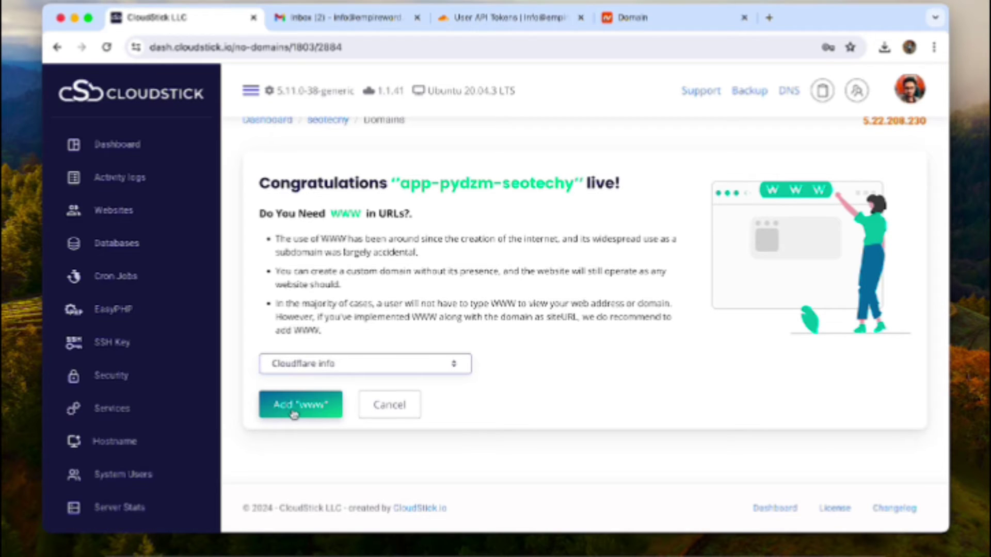
{"action": "left_click", "coordinate": [383, 405]}
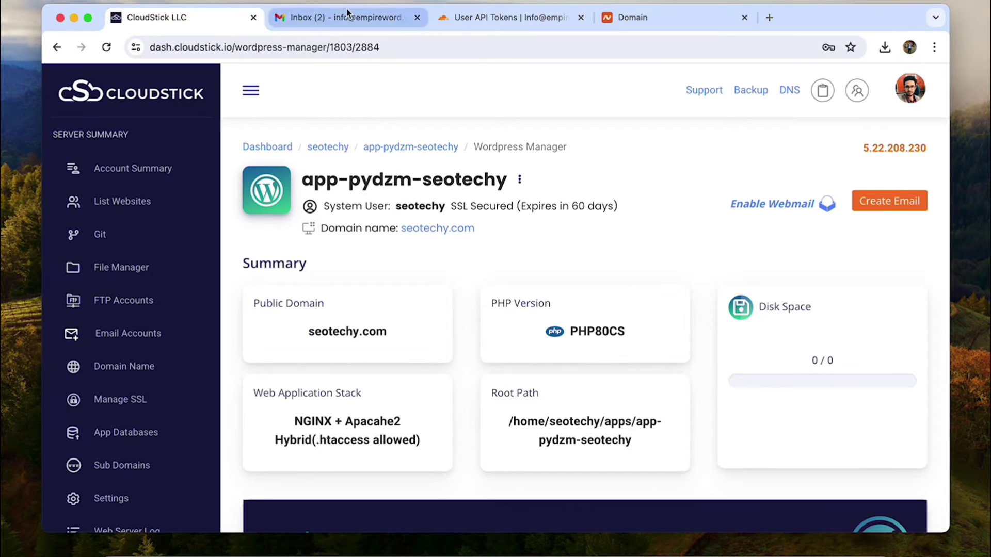
- Read the two Cloudflare nameservers in Gmail's SFTP Login Details email and save them as custom DNS
{"action": "left_click", "coordinate": [346, 16]}
{"action": "left_click", "coordinate": [392, 222]}
{"action": "scroll", "coordinate": [435, 336], "scroll_direction": "down", "scroll_amount": 2}
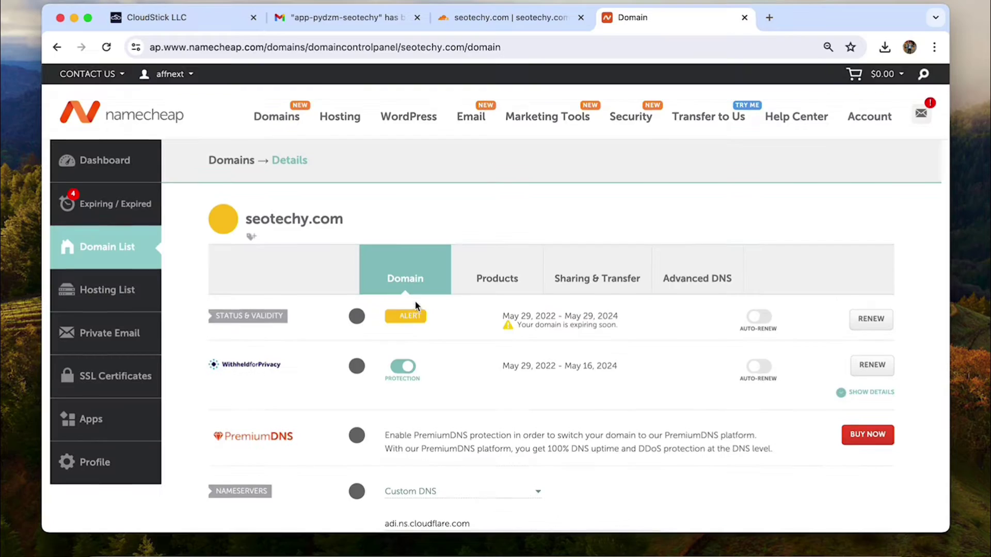
{"action": "scroll", "coordinate": [415, 300], "scroll_direction": "down", "scroll_amount": 6}
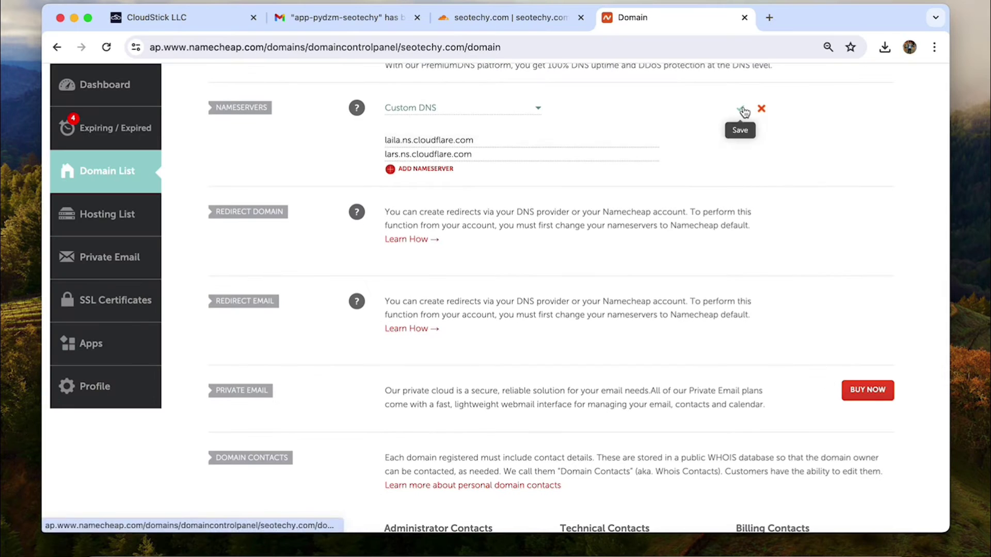
{"action": "left_click", "coordinate": [742, 107]}
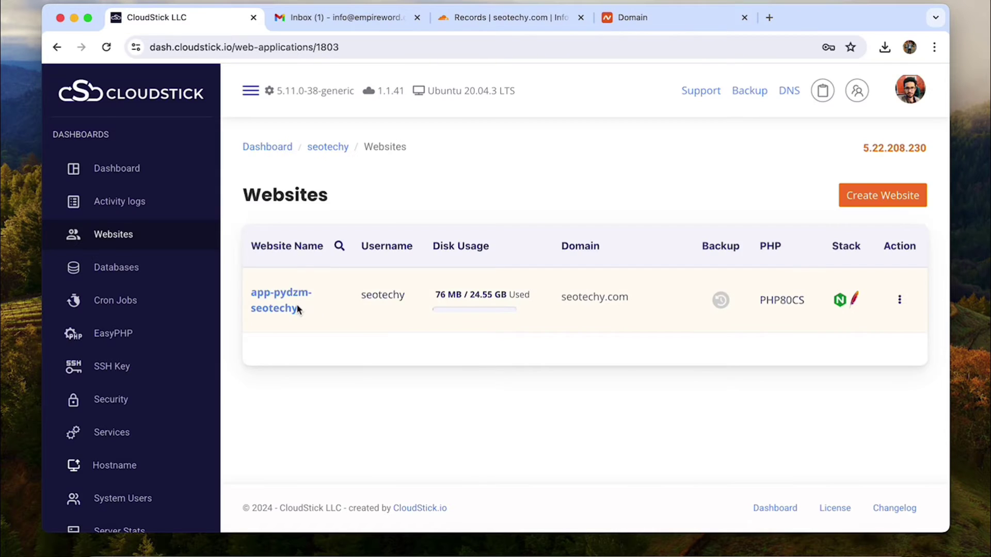
{"action": "left_click", "coordinate": [295, 305]}
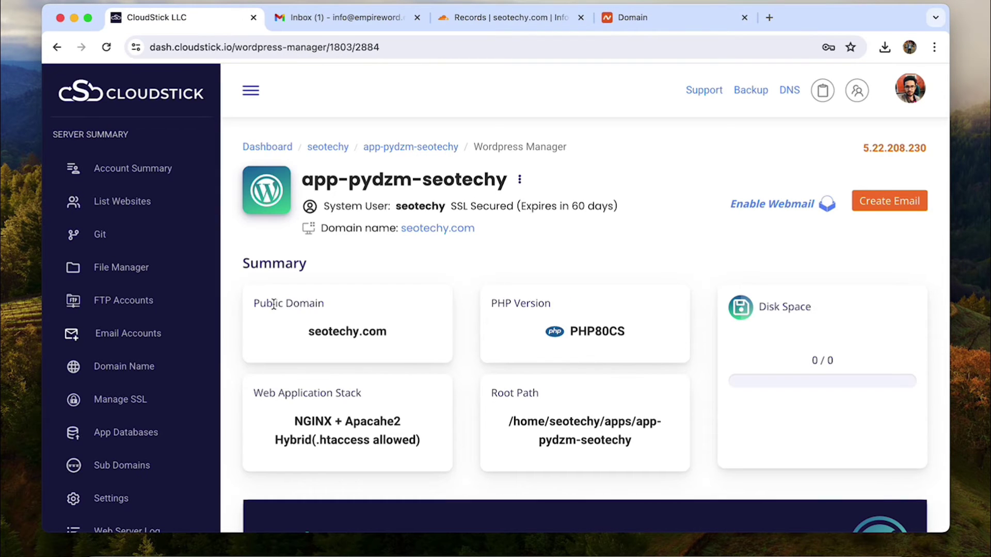
{"action": "scroll", "coordinate": [274, 304], "scroll_direction": "down", "scroll_amount": 6}
{"action": "scroll", "coordinate": [274, 307], "scroll_direction": "down", "scroll_amount": 3}
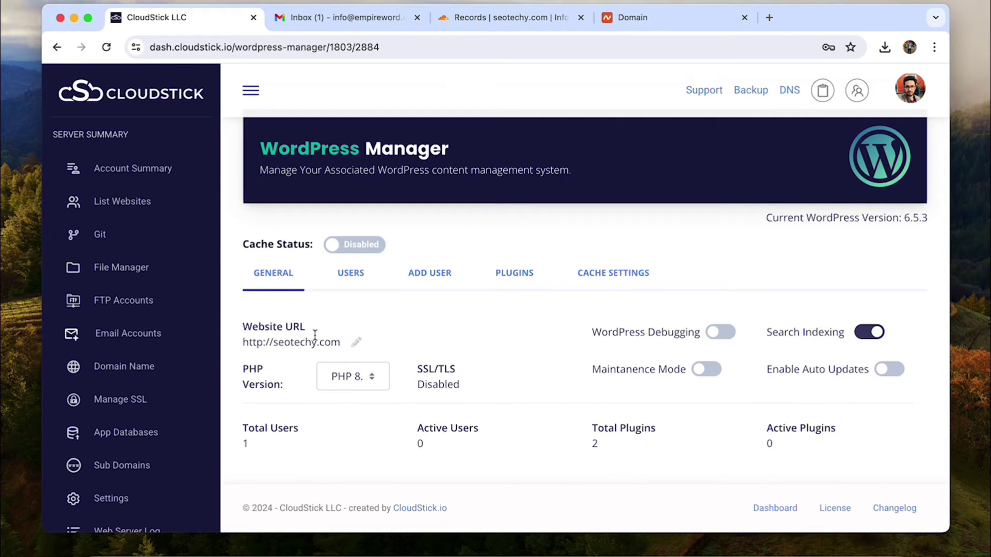
{"action": "left_click", "coordinate": [354, 343]}
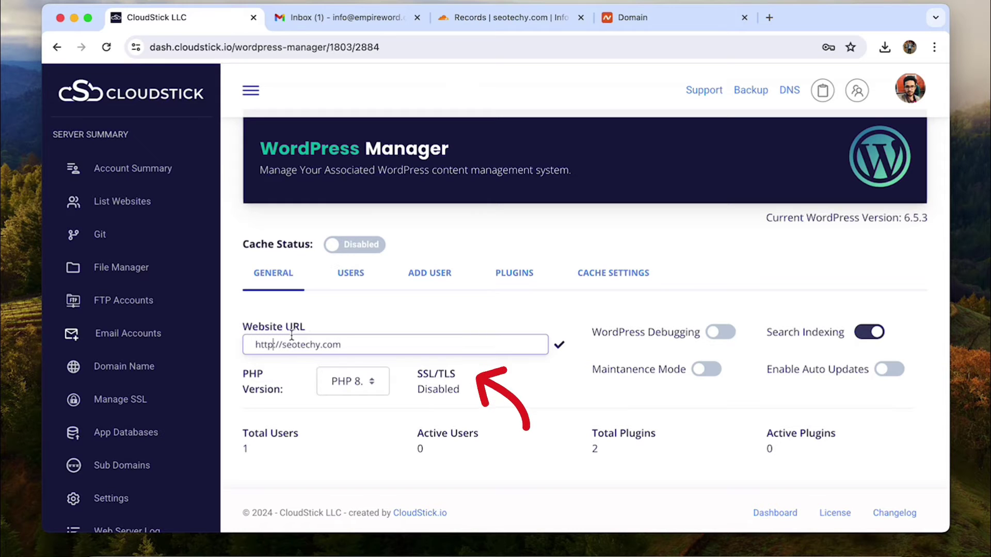
{"action": "type", "text": "s"}
{"action": "left_click", "coordinate": [559, 345]}
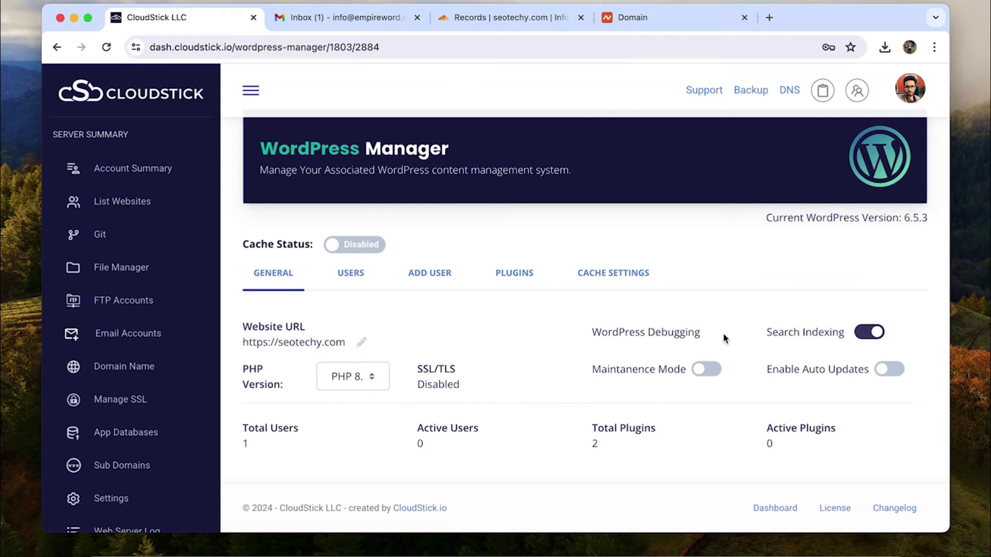
{"action": "left_click", "coordinate": [876, 333]}
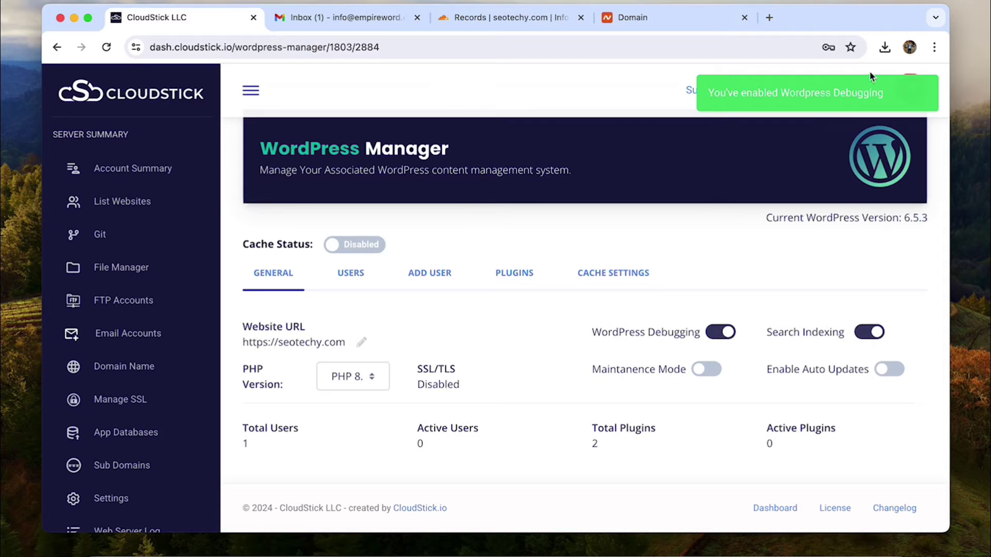
{"action": "left_click", "coordinate": [866, 335]}
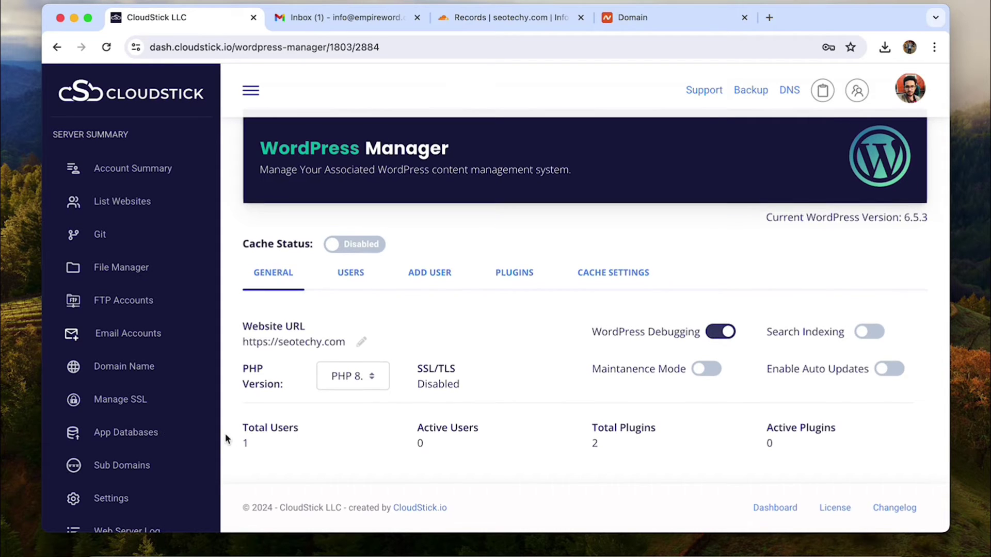
- Add WordPress user 'editor' with its e-mail address, the Editor role and a pasted longer password
{"action": "left_click", "coordinate": [354, 274]}
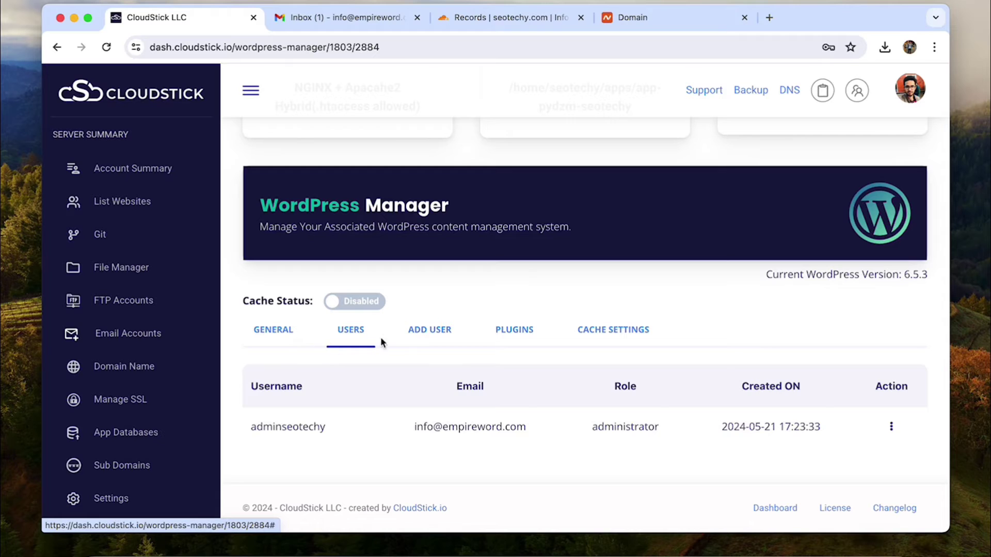
{"action": "left_click", "coordinate": [433, 330]}
{"action": "scroll", "coordinate": [312, 375], "scroll_direction": "down", "scroll_amount": 4}
{"action": "type", "text": "editor"}
{"action": "key", "text": "Tab"}
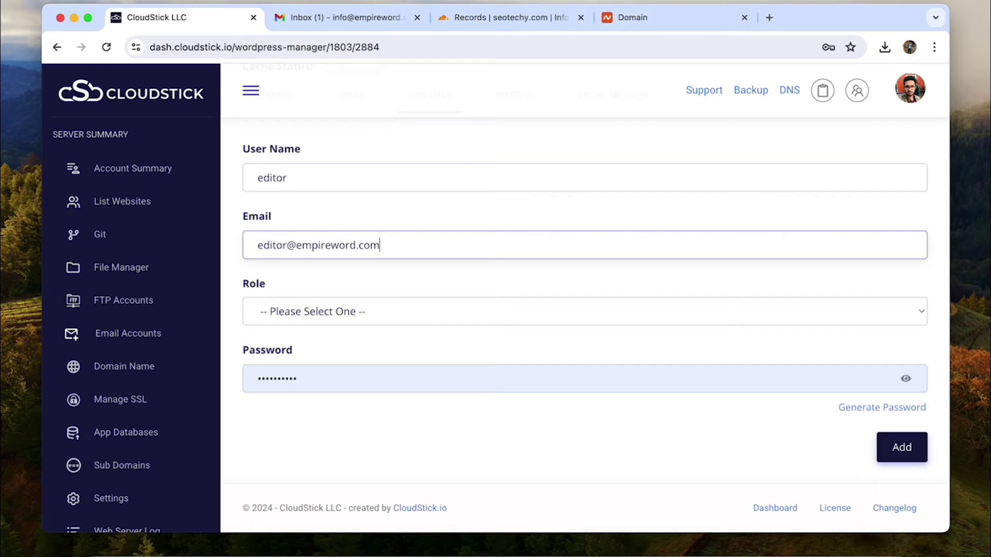
{"action": "left_click", "coordinate": [340, 313]}
{"action": "left_click", "coordinate": [308, 379]}
{"action": "double_click", "coordinate": [308, 372]}
{"action": "key", "text": "super+v"}
{"action": "left_click", "coordinate": [902, 448]}
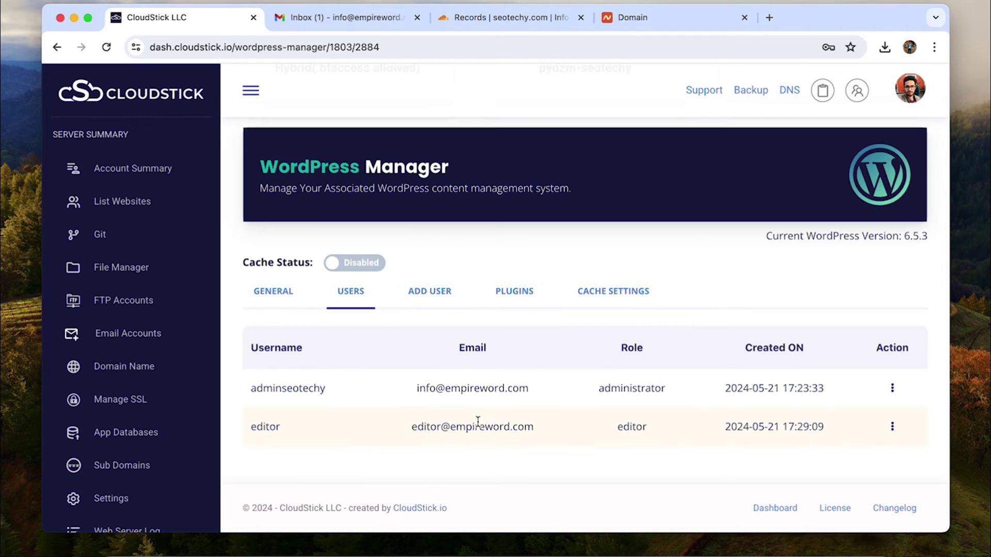
- Review the akismet and hello plugins, try enabling akismet, and turn Cache Status on
{"action": "left_click", "coordinate": [508, 290]}
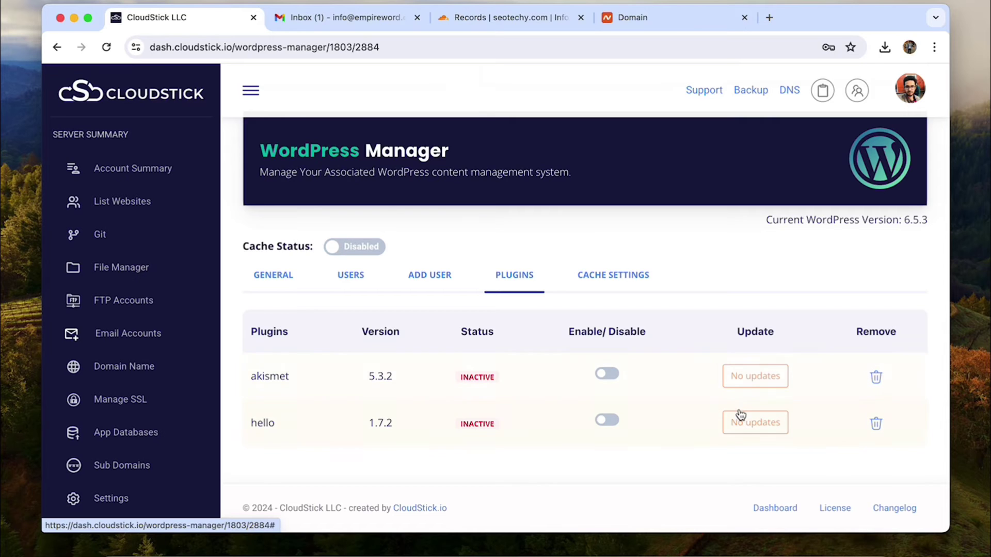
{"action": "left_click", "coordinate": [600, 374]}
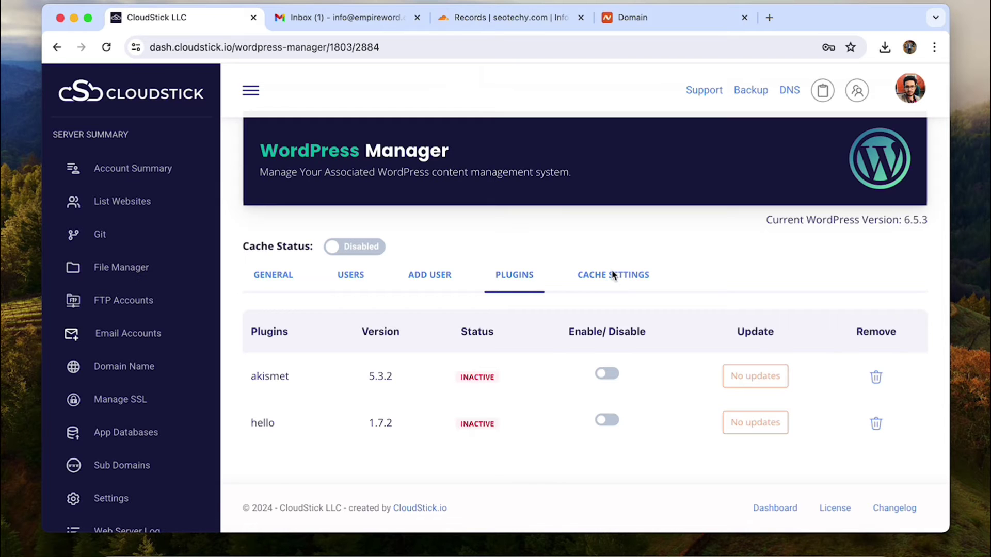
{"action": "left_click", "coordinate": [358, 250]}
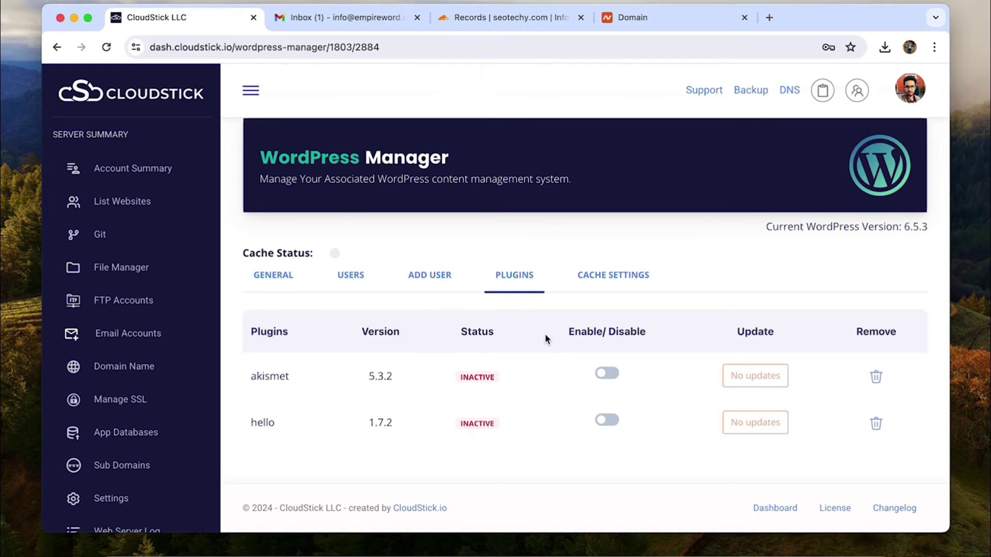
- Open the NGINX cache settings and look over the Exclude URIs list
{"action": "left_click", "coordinate": [624, 282]}
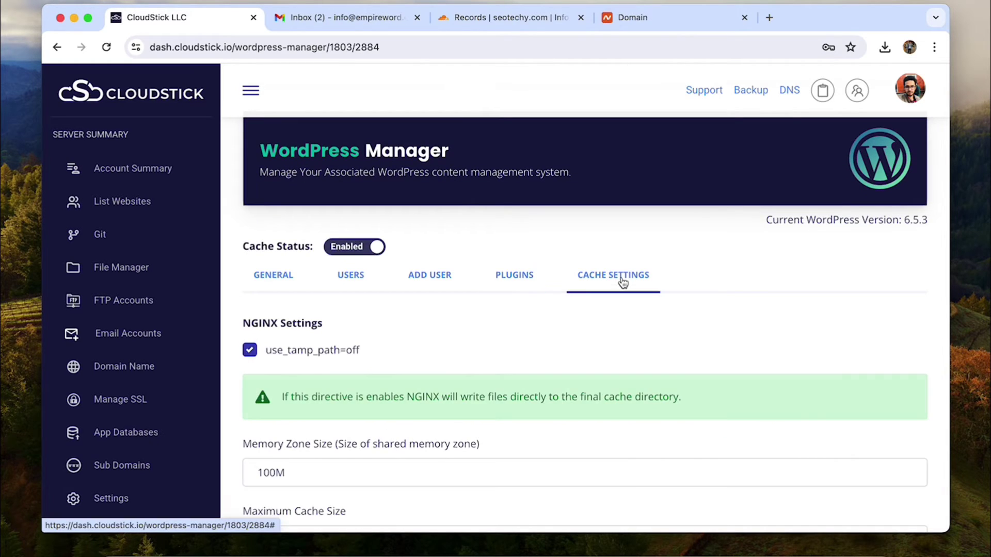
{"action": "scroll", "coordinate": [483, 335], "scroll_direction": "down", "scroll_amount": 3}
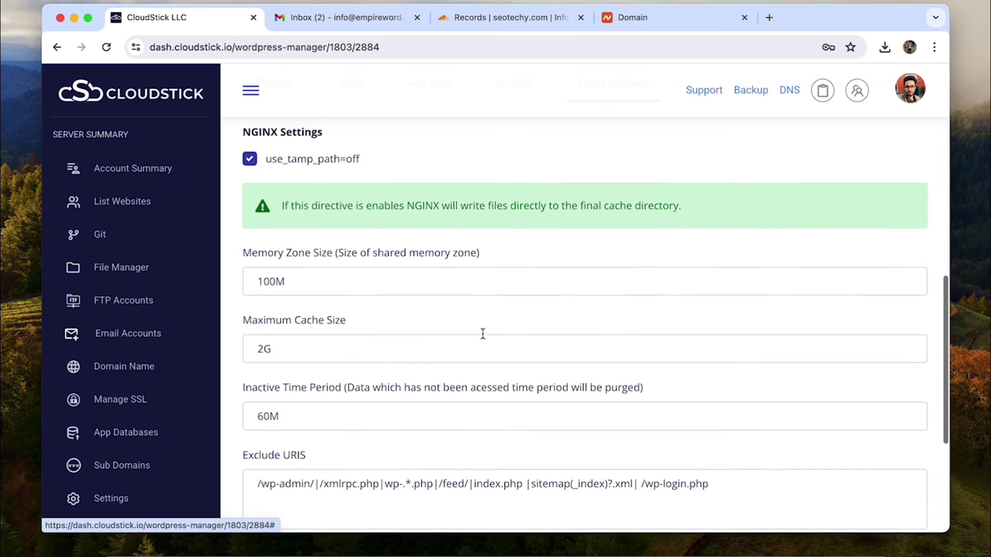
{"action": "scroll", "coordinate": [483, 337], "scroll_direction": "up", "scroll_amount": 2}
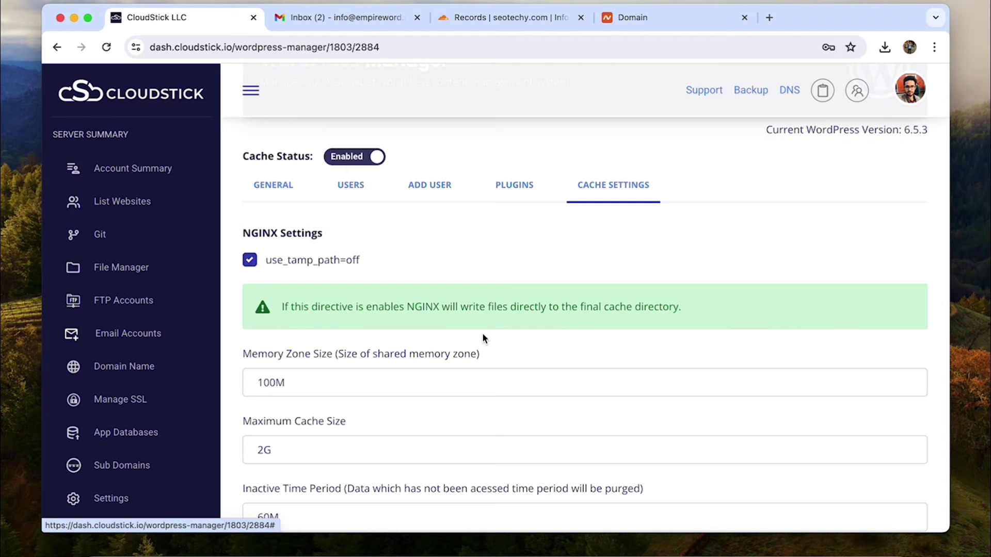
{"action": "scroll", "coordinate": [482, 335], "scroll_direction": "down", "scroll_amount": 3}
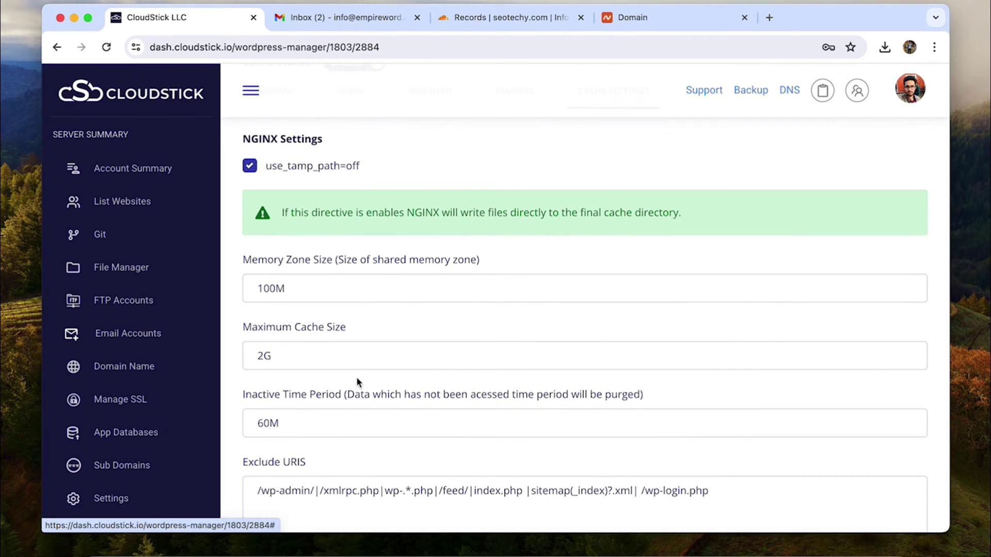
{"action": "scroll", "coordinate": [356, 382], "scroll_direction": "down", "scroll_amount": 3}
- Append /homepage/ | to the Exclude URIs box and update the cache settings
{"action": "left_click_drag", "start_coordinate": [257, 409], "coordinate": [316, 409]}
{"action": "left_click", "coordinate": [361, 409]}
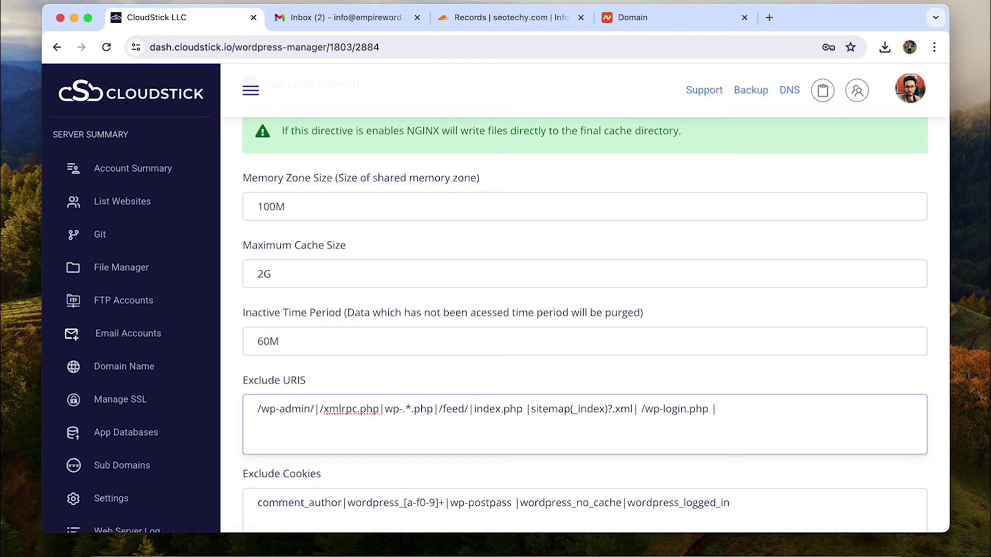
{"action": "type", "text": "homepage"}
{"action": "left_click", "coordinate": [719, 409]}
{"action": "type", "text": "/"}
{"action": "left_click", "coordinate": [789, 409]}
{"action": "type", "text": "|"}
{"action": "left_click", "coordinate": [775, 409]}
{"action": "type", "text": "/"}
{"action": "scroll", "coordinate": [775, 411], "scroll_direction": "down", "scroll_amount": 4}
{"action": "left_click", "coordinate": [872, 449]}
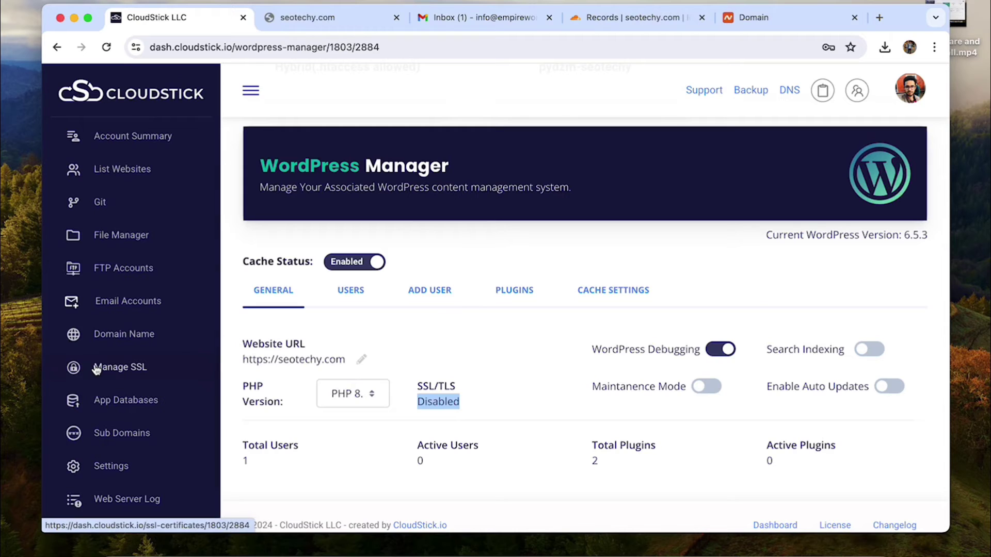
- Start a new SSL deployment for the app-pydzm-seotechy web app
{"action": "left_click", "coordinate": [96, 368]}
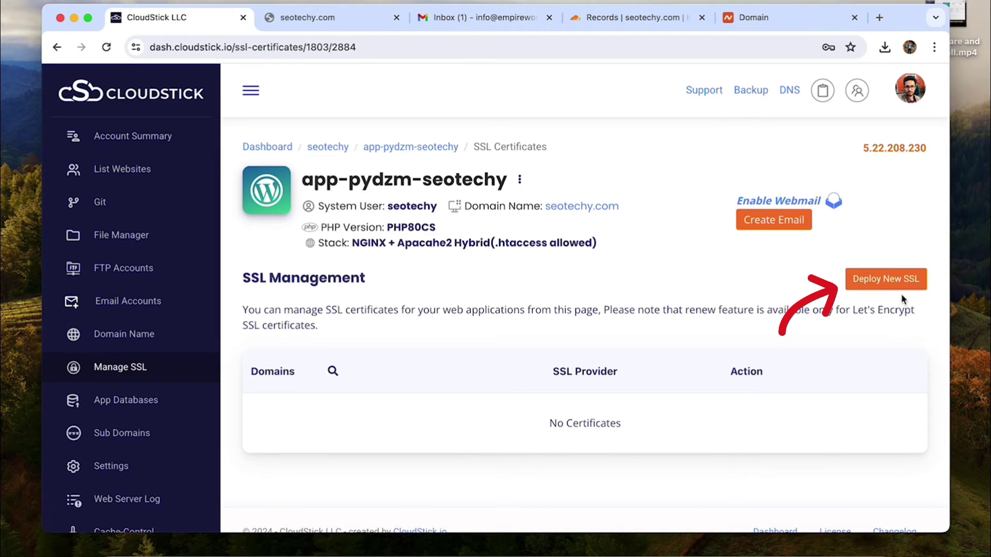
{"action": "left_click", "coordinate": [891, 283]}
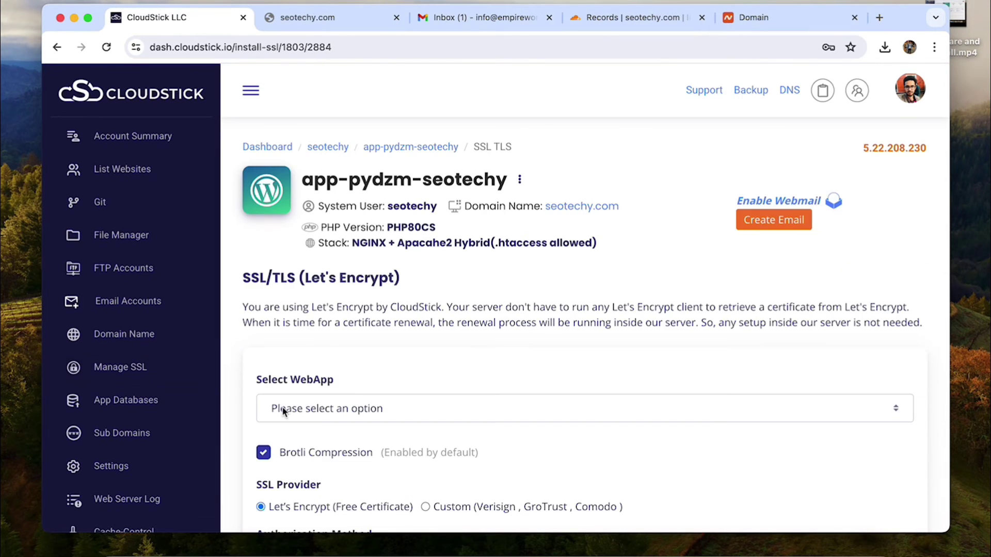
{"action": "left_click", "coordinate": [285, 411]}
{"action": "left_click", "coordinate": [290, 428]}
{"action": "scroll", "coordinate": [290, 432], "scroll_direction": "down", "scroll_amount": 1}
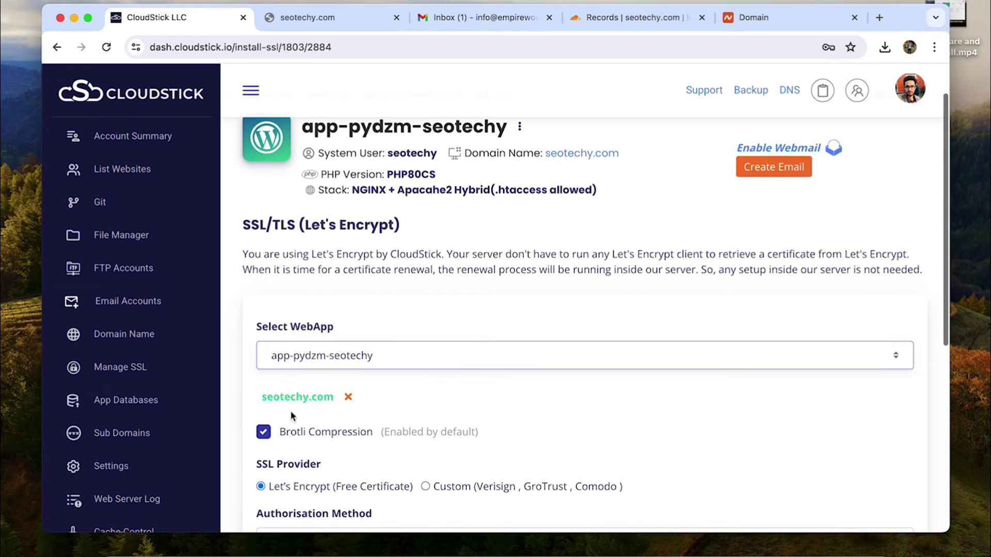
{"action": "scroll", "coordinate": [314, 398], "scroll_direction": "down", "scroll_amount": 3}
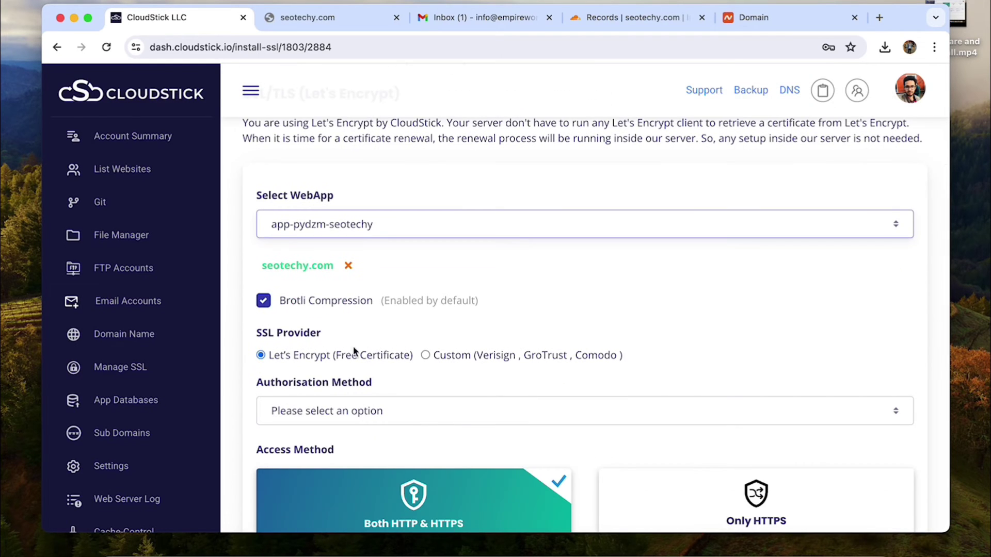
- Deploy the Let's Encrypt SSL using DNS verification, the Cloudflare info account, and Both HTTP & HTTPS
{"action": "left_click", "coordinate": [317, 413]}
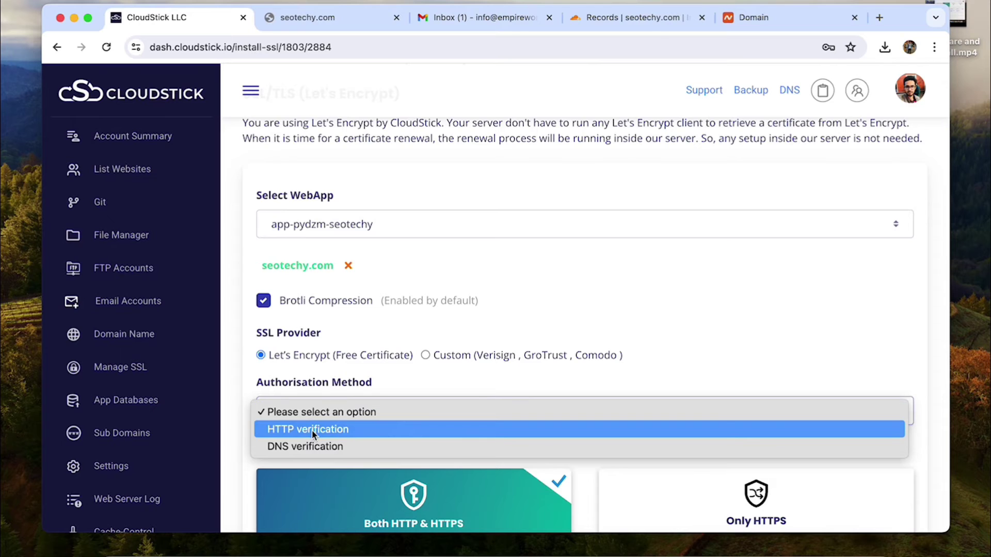
{"action": "left_click", "coordinate": [312, 429]}
{"action": "scroll", "coordinate": [312, 429], "scroll_direction": "down", "scroll_amount": 2}
{"action": "left_click", "coordinate": [330, 343]}
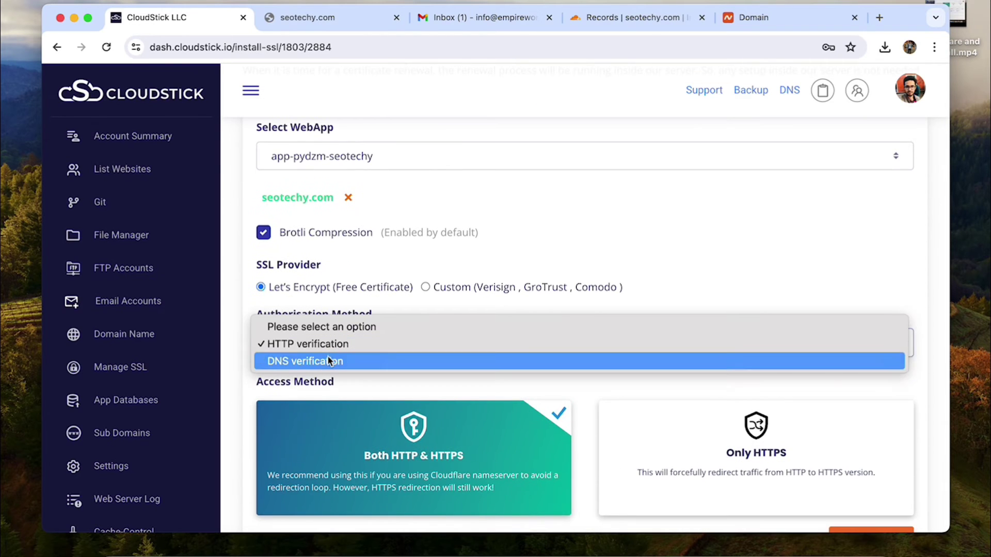
{"action": "left_click", "coordinate": [331, 359]}
{"action": "scroll", "coordinate": [329, 363], "scroll_direction": "down", "scroll_amount": 2}
{"action": "left_click", "coordinate": [323, 327]}
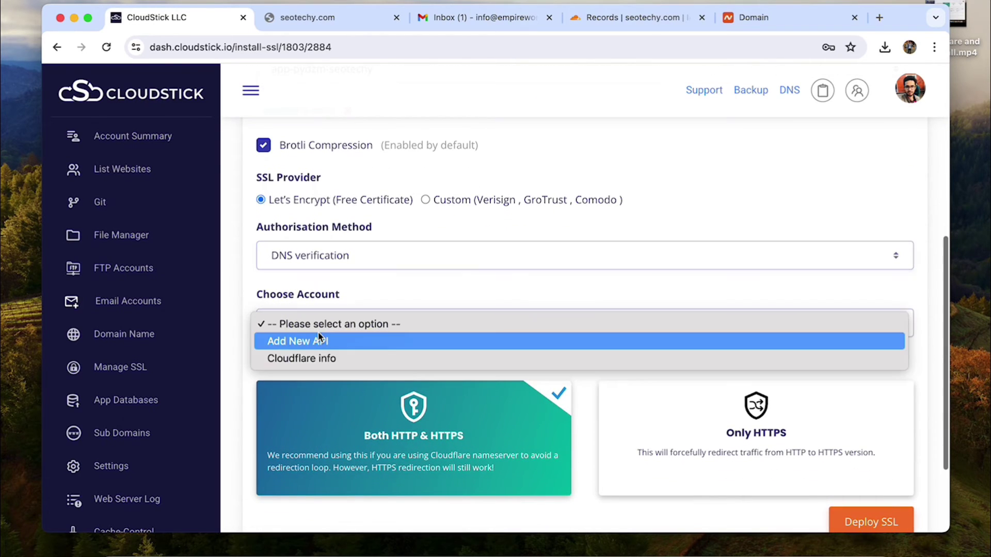
{"action": "left_click", "coordinate": [315, 360]}
{"action": "scroll", "coordinate": [313, 361], "scroll_direction": "down", "scroll_amount": 2}
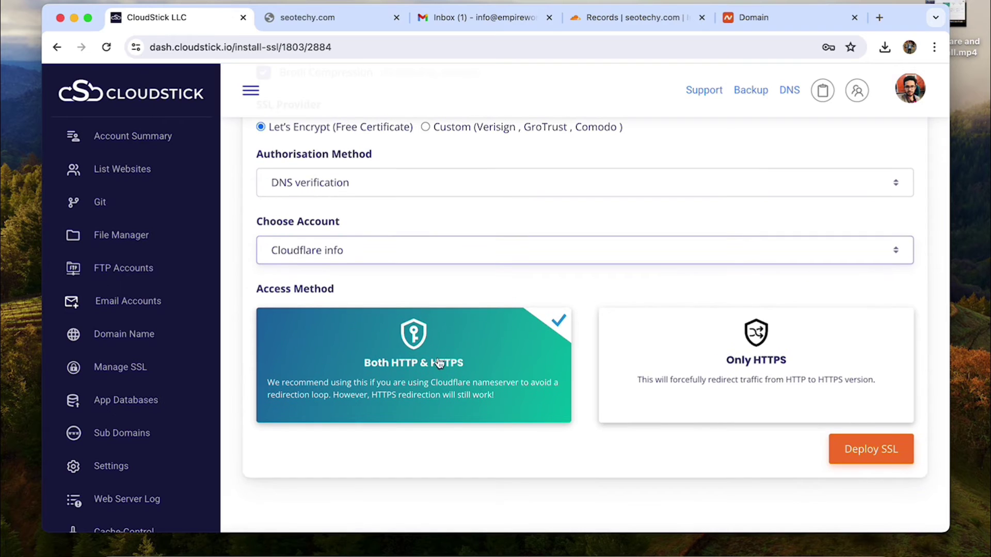
{"action": "left_click", "coordinate": [728, 377]}
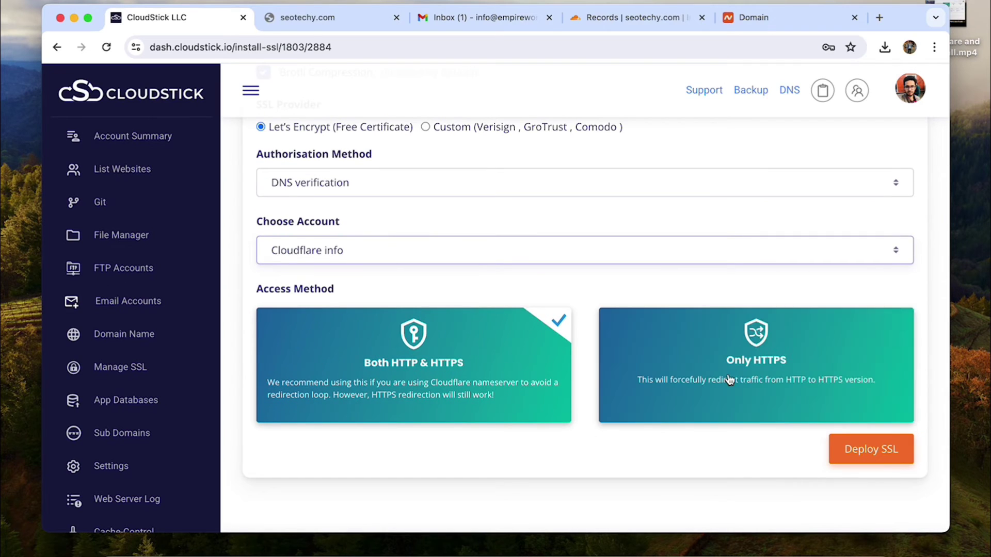
{"action": "left_click", "coordinate": [495, 416]}
{"action": "left_click", "coordinate": [883, 450]}
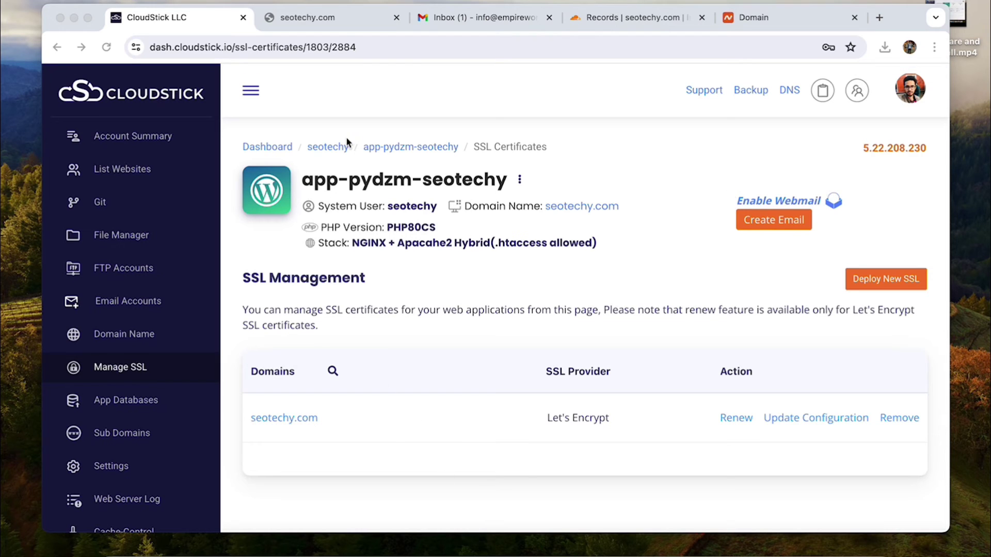
{"action": "left_click", "coordinate": [331, 18]}
- Reload the seotechy.com admin page, log in with the admin password, and go to Plugins
{"action": "left_click", "coordinate": [106, 47]}
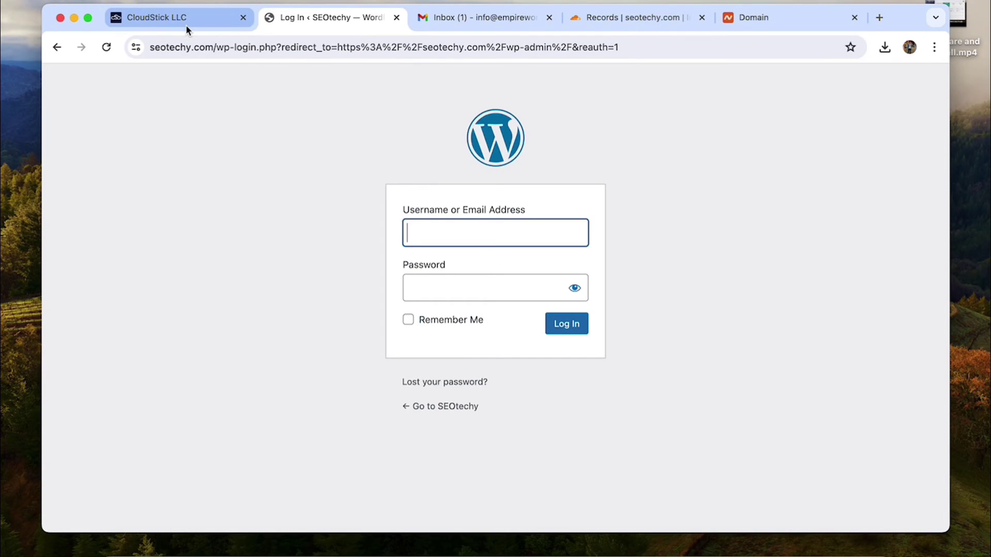
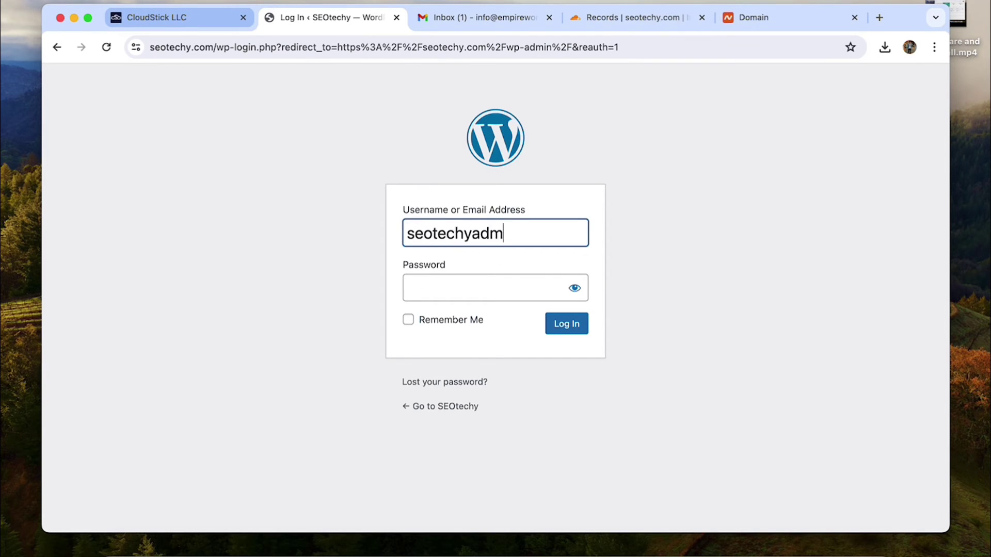
{"action": "key", "text": "Return"}
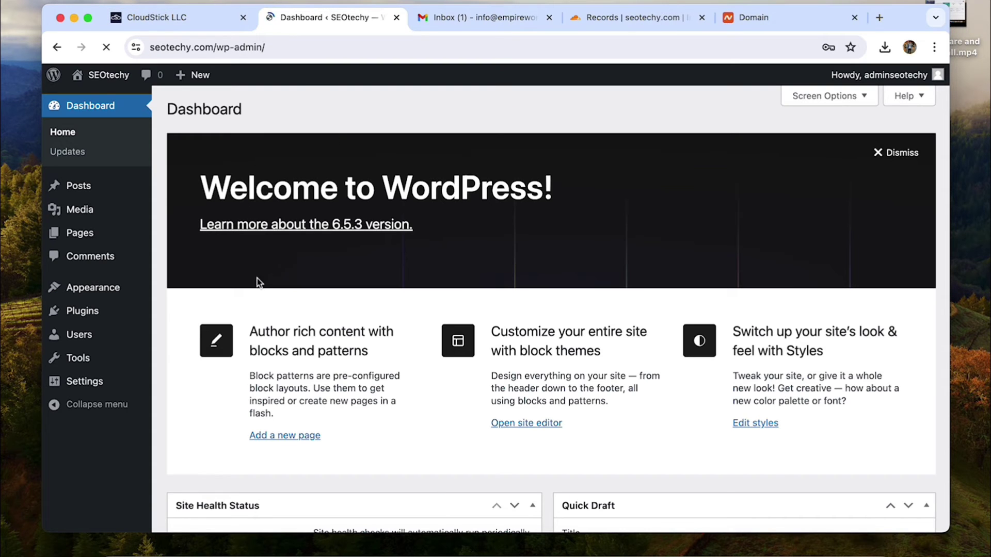
{"action": "left_click", "coordinate": [83, 311]}
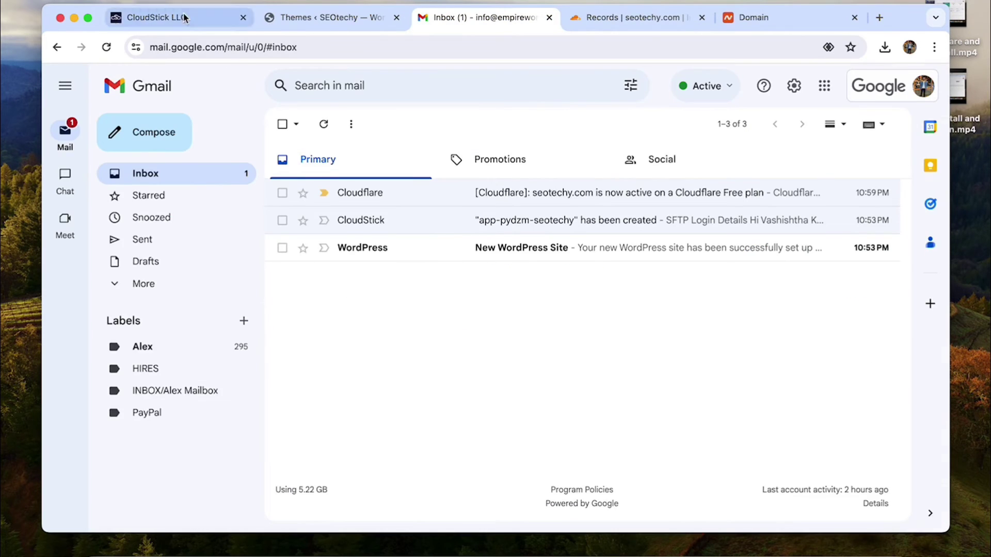
- Go to the seotechy site's Email Accounts section in CloudStick
{"action": "left_click", "coordinate": [170, 17]}
{"action": "scroll", "coordinate": [206, 381], "scroll_direction": "up", "scroll_amount": 2}
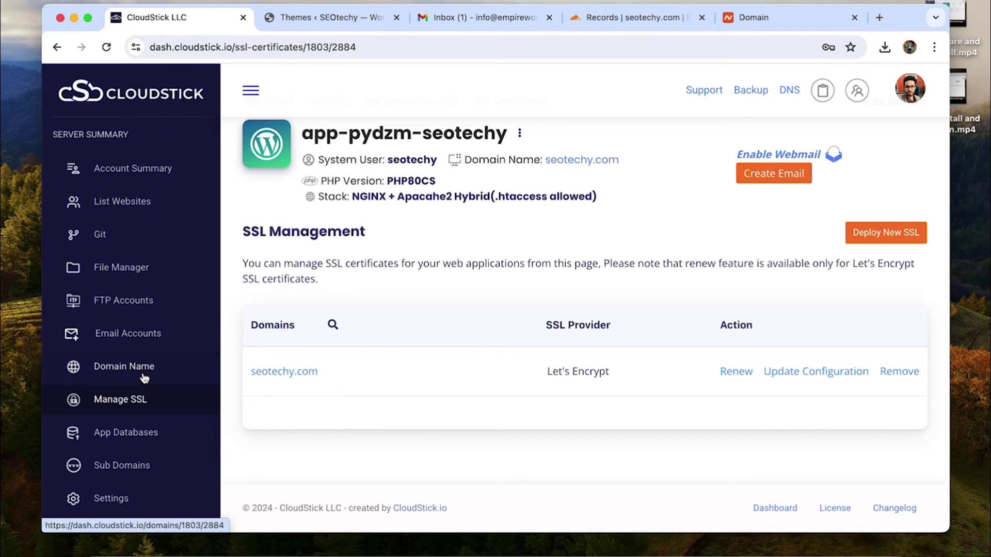
{"action": "scroll", "coordinate": [119, 310], "scroll_direction": "down", "scroll_amount": 2}
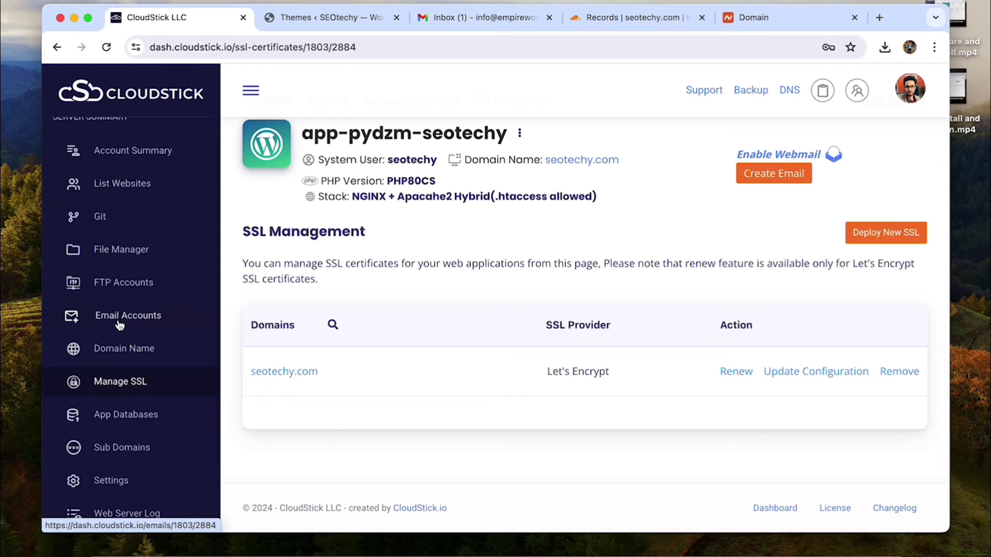
{"action": "left_click", "coordinate": [119, 278]}
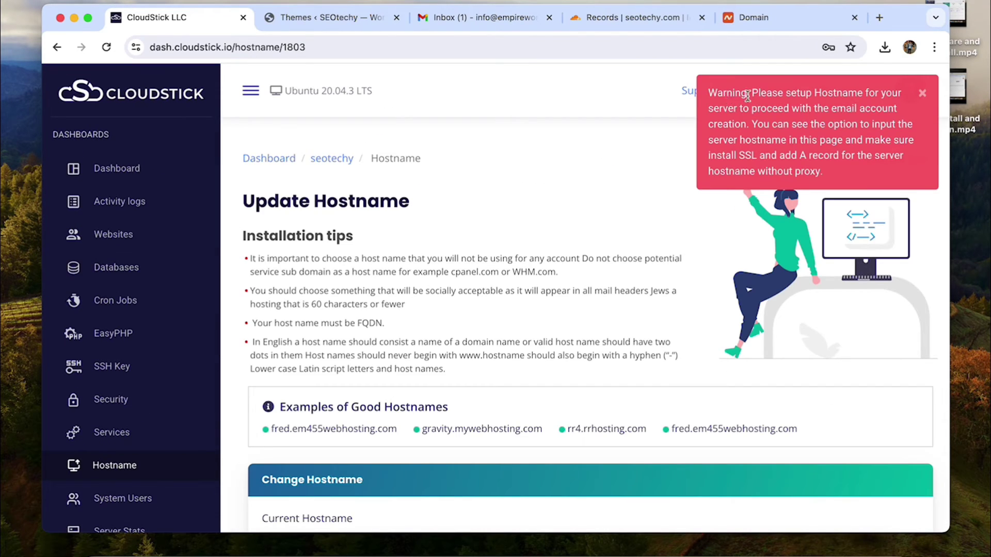
- Review the hostname requirement and examples, then enter george.empireword.com as the new hostname
{"action": "left_click_drag", "start_coordinate": [751, 94], "coordinate": [863, 98]}
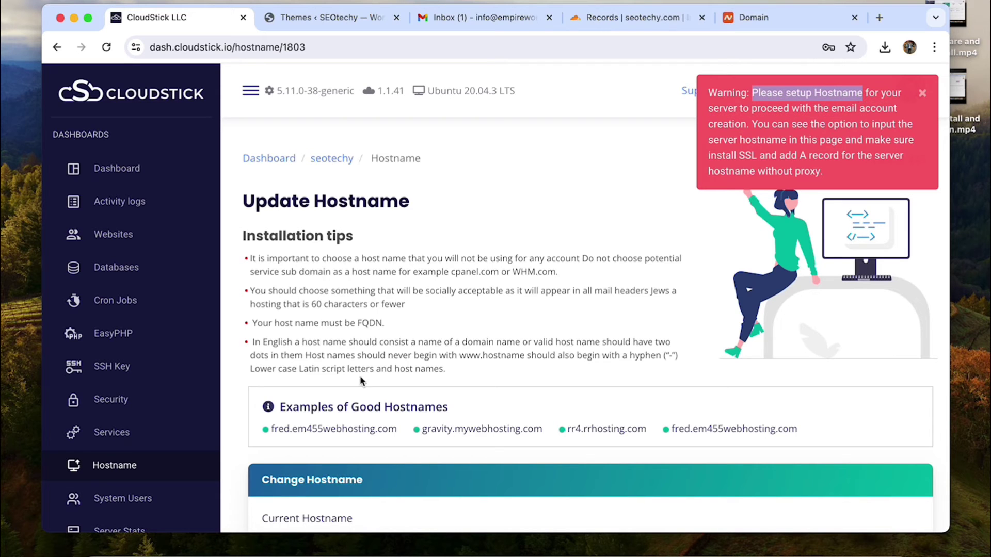
{"action": "scroll", "coordinate": [557, 295], "scroll_direction": "down", "scroll_amount": 5}
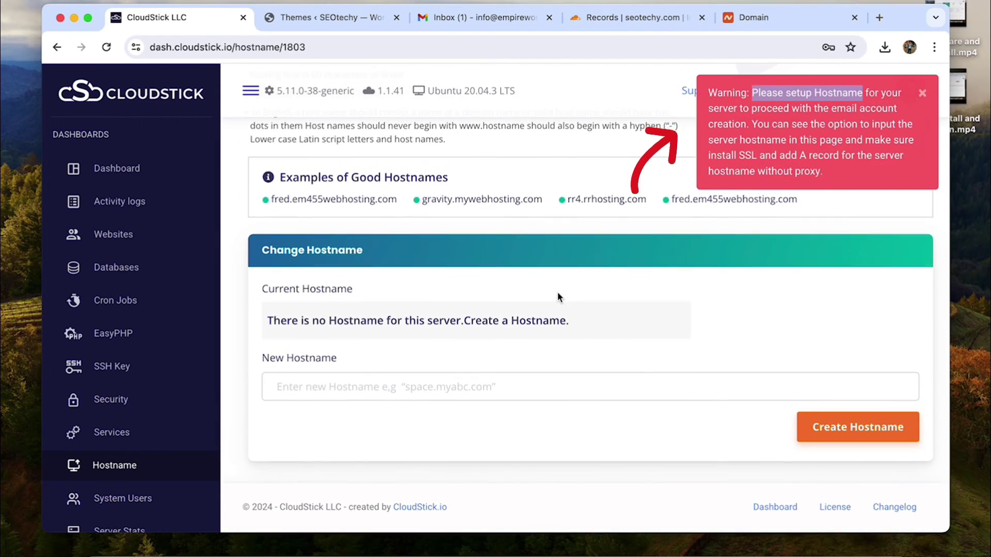
{"action": "left_click_drag", "start_coordinate": [265, 201], "coordinate": [410, 189]}
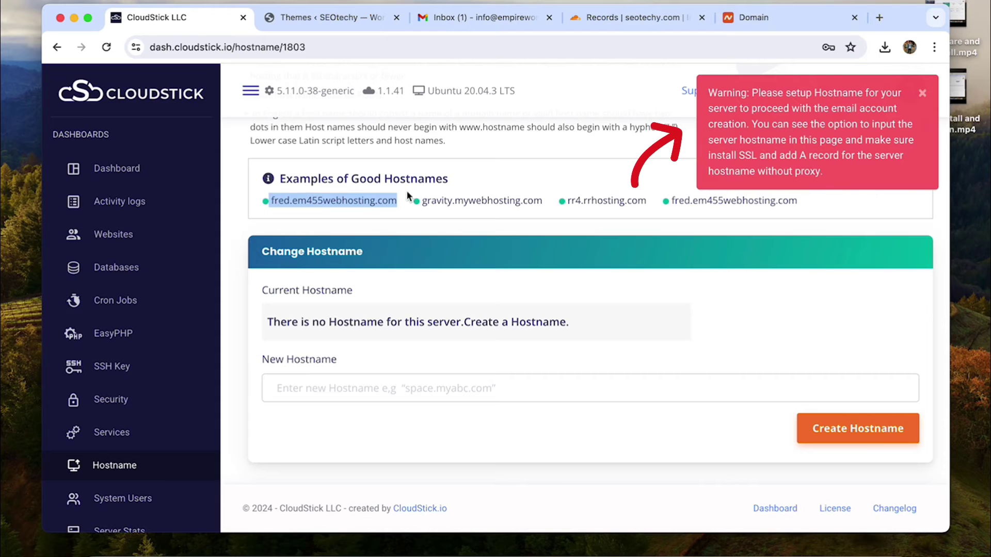
{"action": "triple_click", "coordinate": [488, 200]}
{"action": "left_click", "coordinate": [301, 336]}
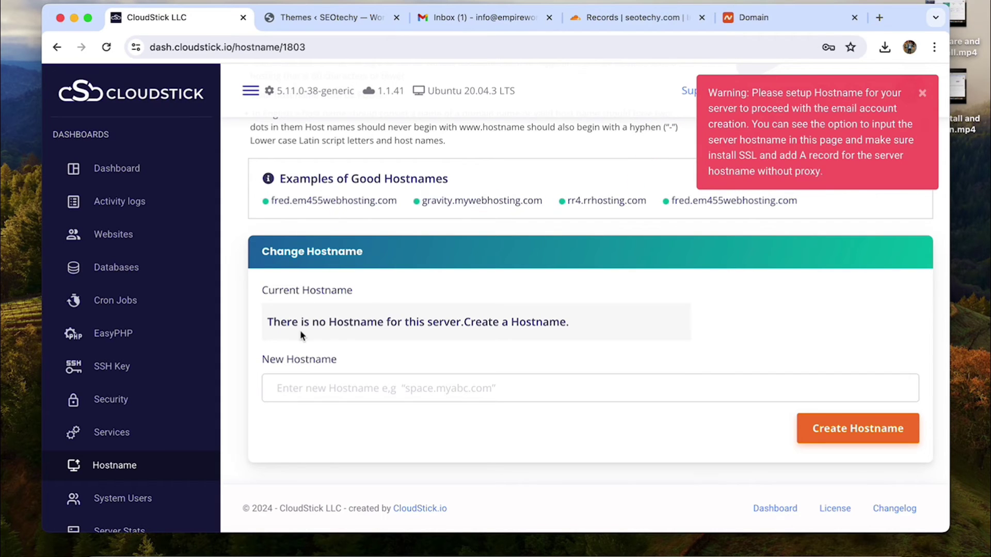
{"action": "left_click", "coordinate": [313, 393]}
{"action": "type", "text": "george."}
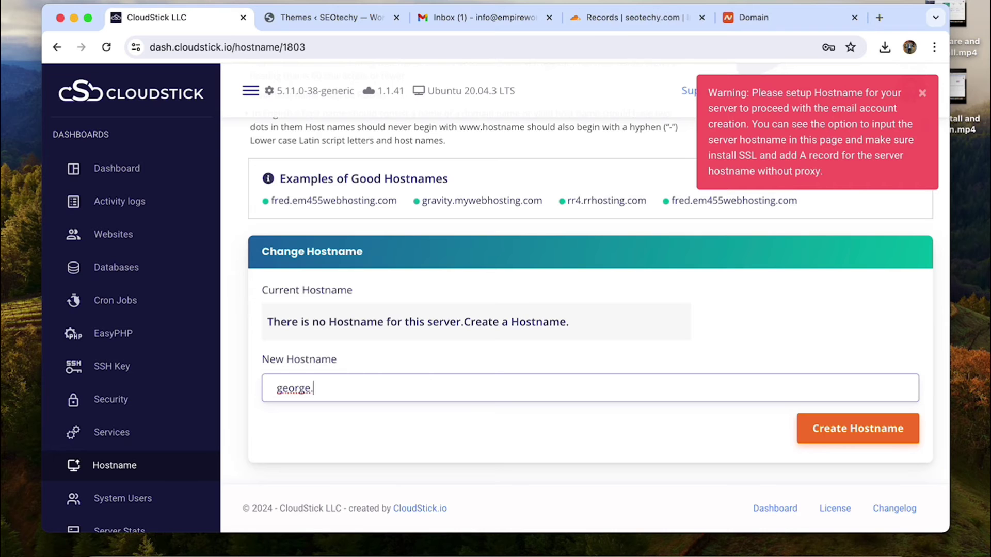
{"action": "type", "text": "empireword.com"}
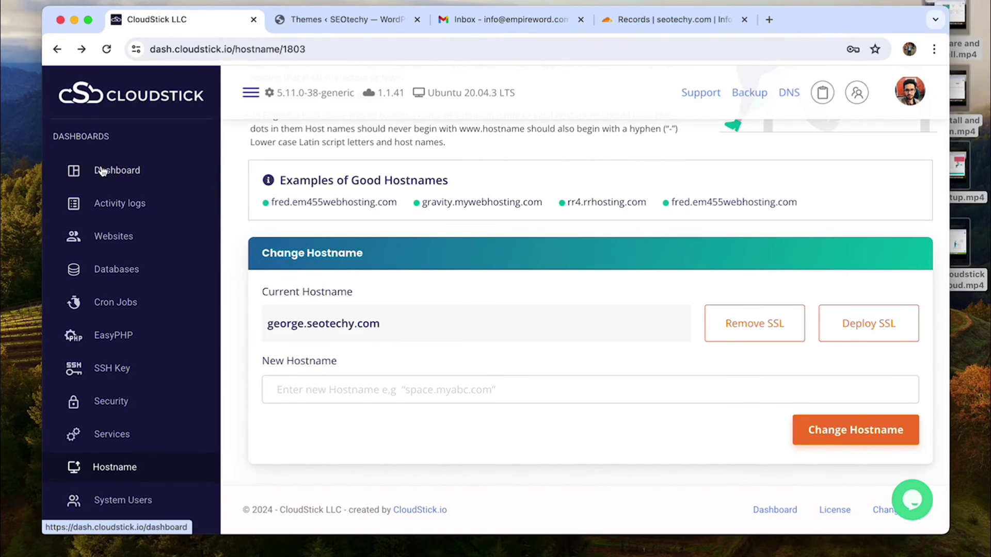
- Add an unproxied DNS A record 'george' pointing to the server IP 5.22.208.230
{"action": "left_click", "coordinate": [102, 167]}
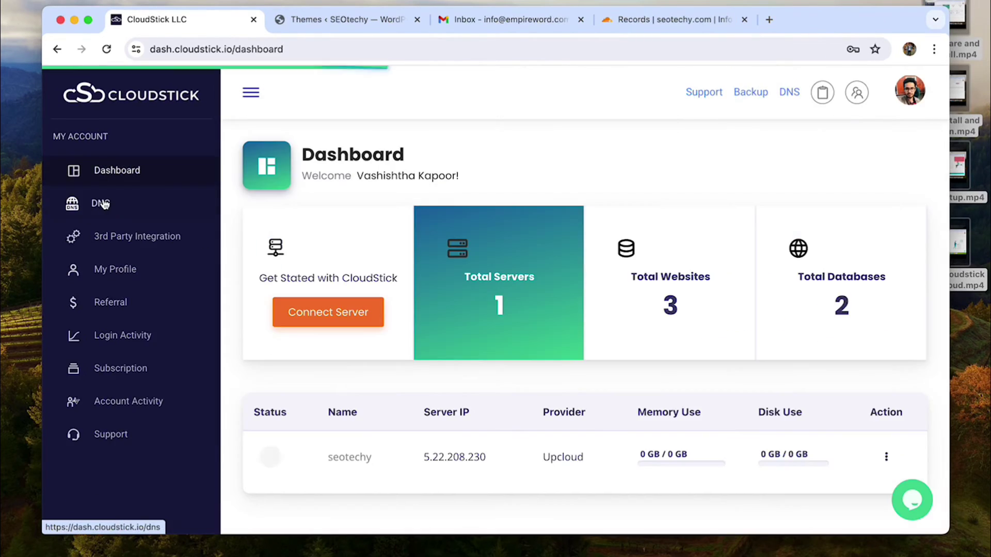
{"action": "left_click", "coordinate": [101, 203]}
{"action": "scroll", "coordinate": [568, 310], "scroll_direction": "down", "scroll_amount": 2}
{"action": "double_click", "coordinate": [529, 181]}
{"action": "key", "text": "super+c"}
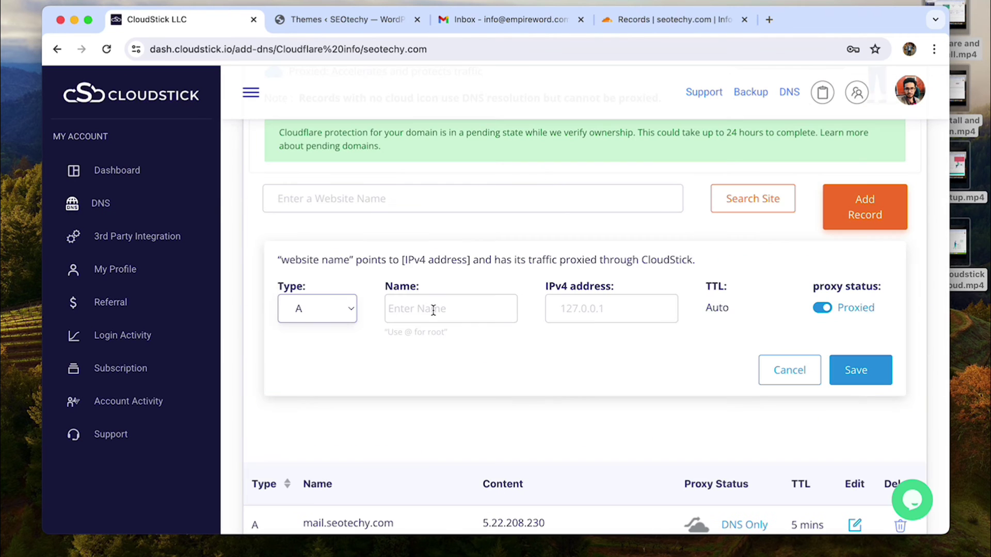
{"action": "left_click", "coordinate": [439, 309]}
{"action": "type", "text": "george"}
{"action": "left_click", "coordinate": [557, 309]}
{"action": "key", "text": "super+v"}
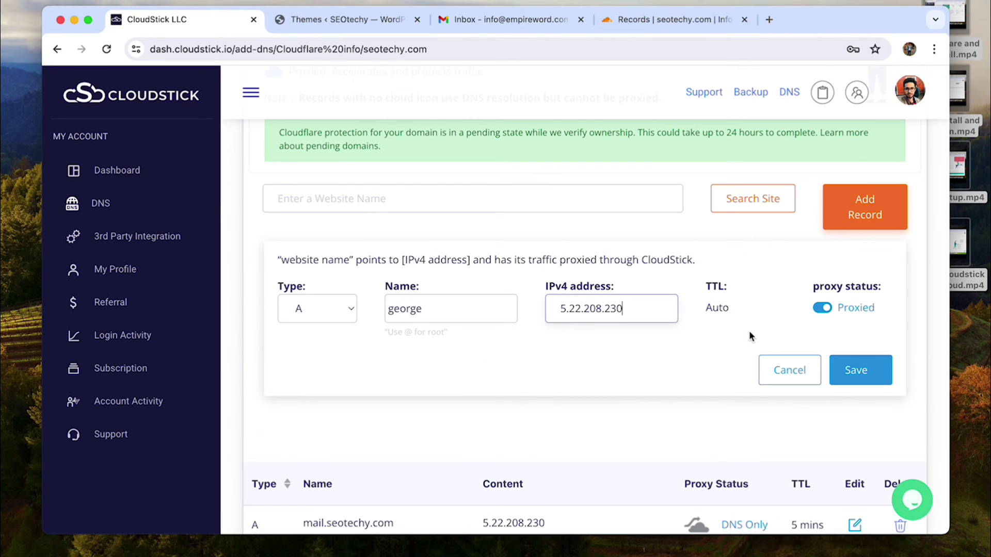
{"action": "left_click", "coordinate": [823, 308]}
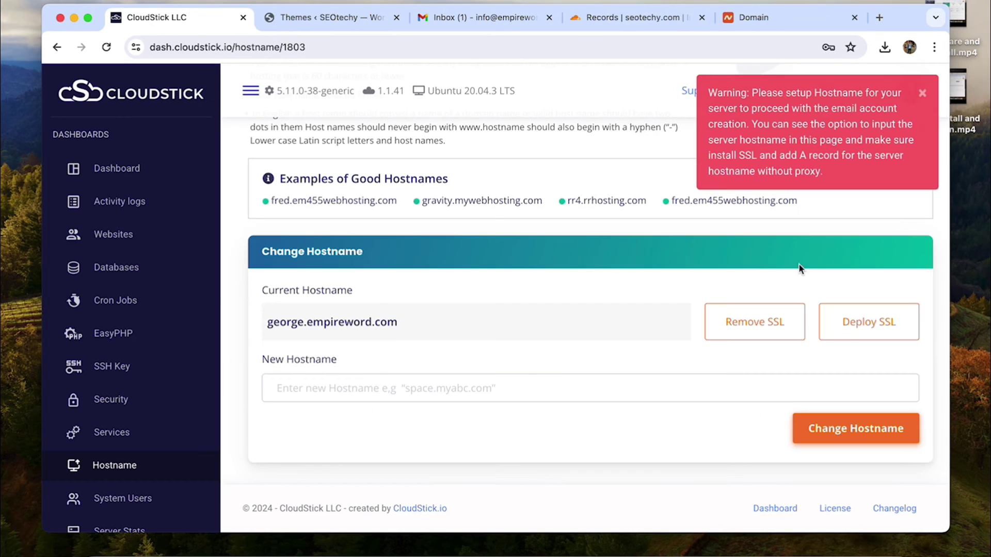
- Change the server hostname to george.seotechy.com and deploy an SSL certificate for it
{"action": "left_click", "coordinate": [862, 321]}
{"action": "double_click", "coordinate": [351, 330]}
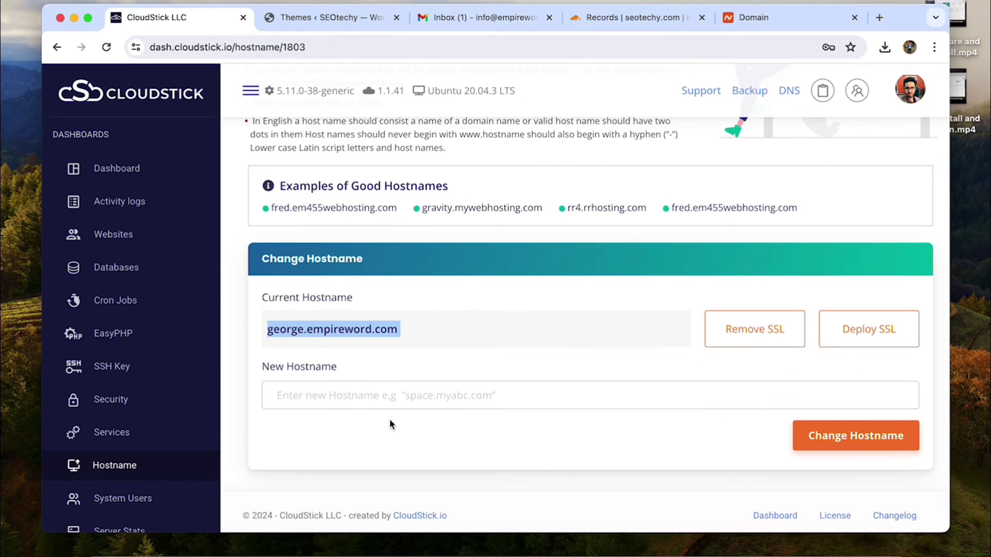
{"action": "left_click", "coordinate": [367, 385]}
{"action": "type", "text": "george."}
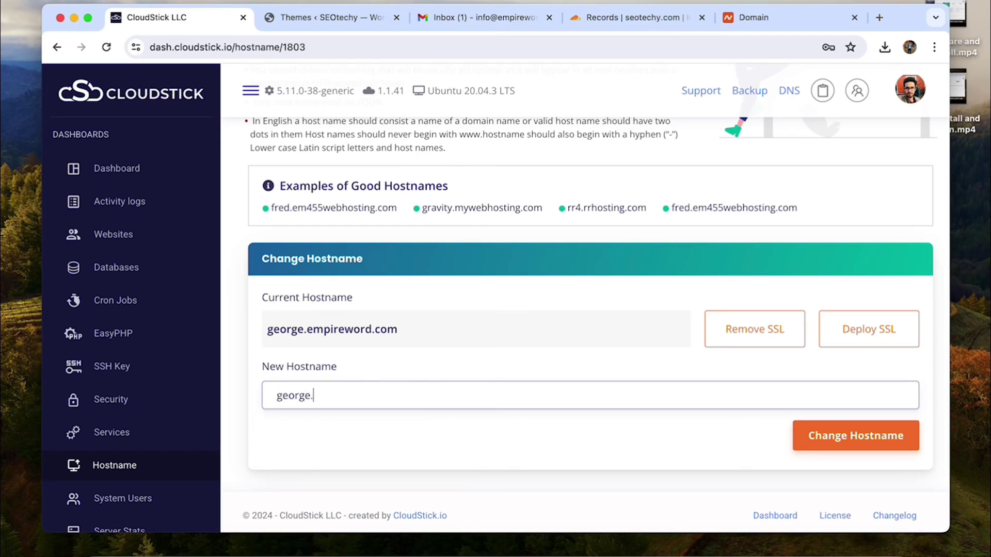
{"action": "type", "text": "seotechy.com"}
{"action": "left_click", "coordinate": [843, 434]}
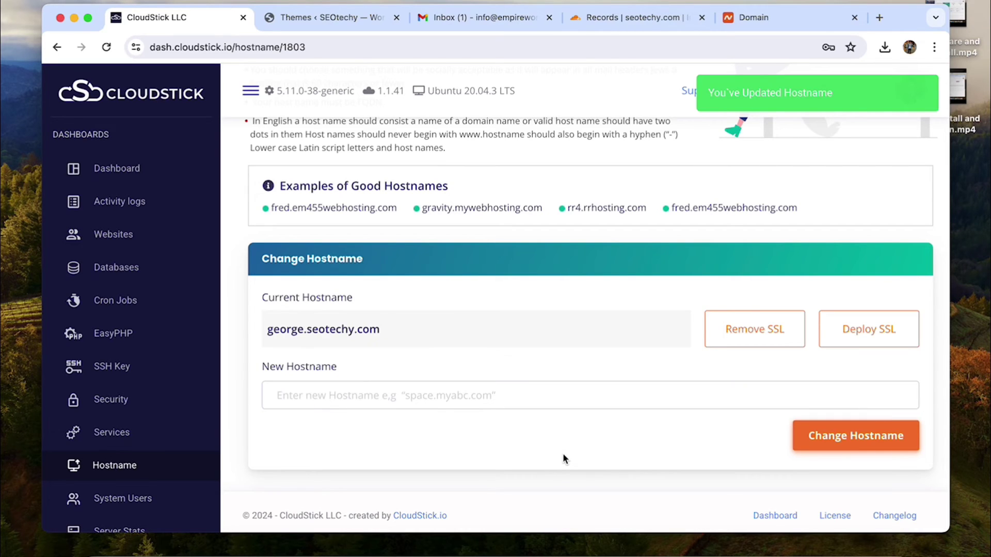
{"action": "left_click", "coordinate": [869, 329]}
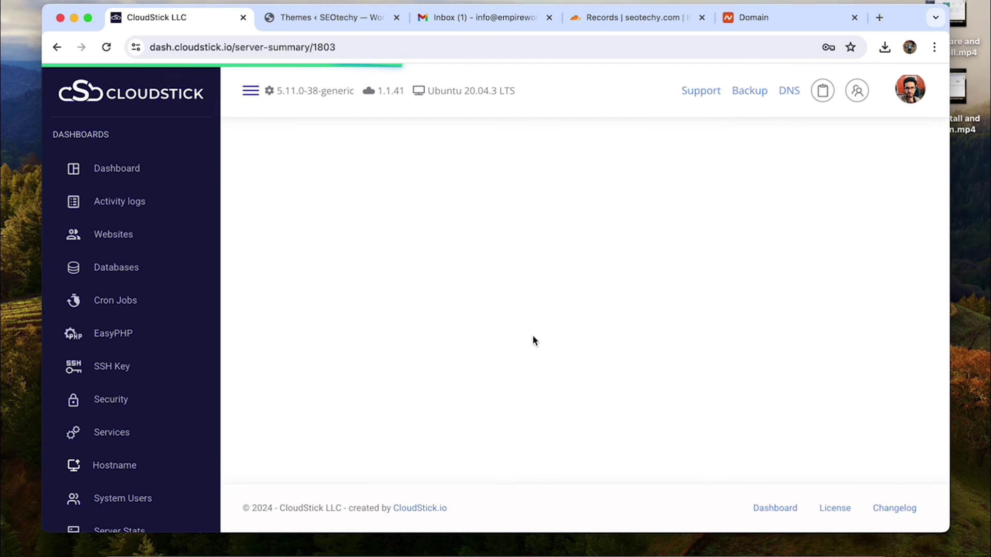
- Go to app-pydzm-seotechy's Email Accounts page and highlight its DKIM/SPF/MX email authentication warning
{"action": "left_click", "coordinate": [121, 234]}
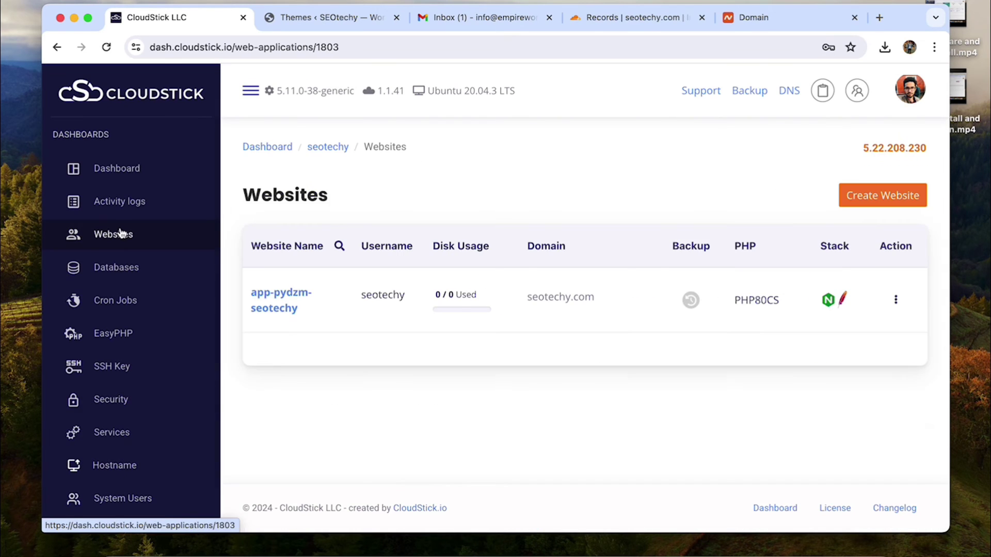
{"action": "left_click", "coordinate": [291, 301]}
{"action": "scroll", "coordinate": [292, 298], "scroll_direction": "down", "scroll_amount": 2}
{"action": "left_click", "coordinate": [115, 337]}
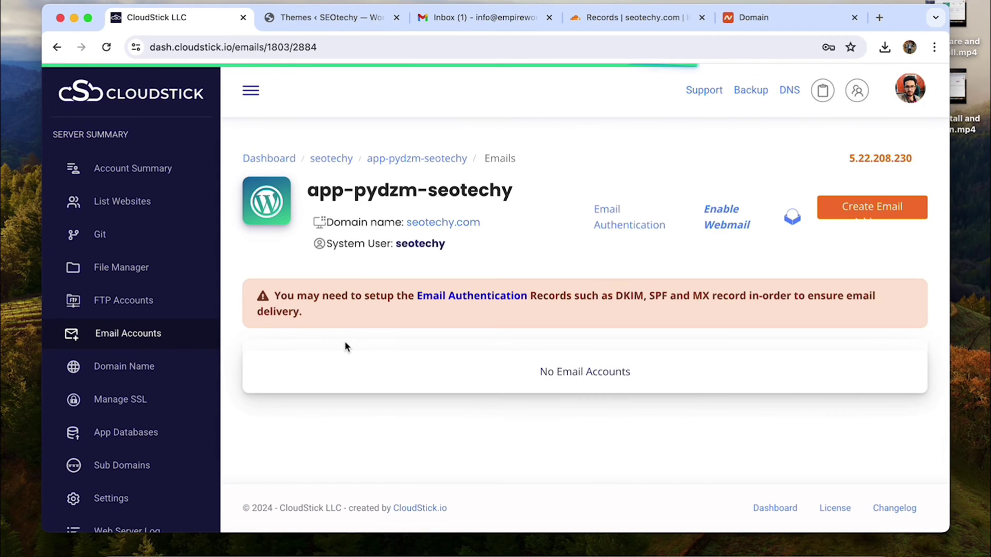
{"action": "left_click_drag", "start_coordinate": [288, 301], "coordinate": [726, 298]}
{"action": "triple_click", "coordinate": [714, 298]}
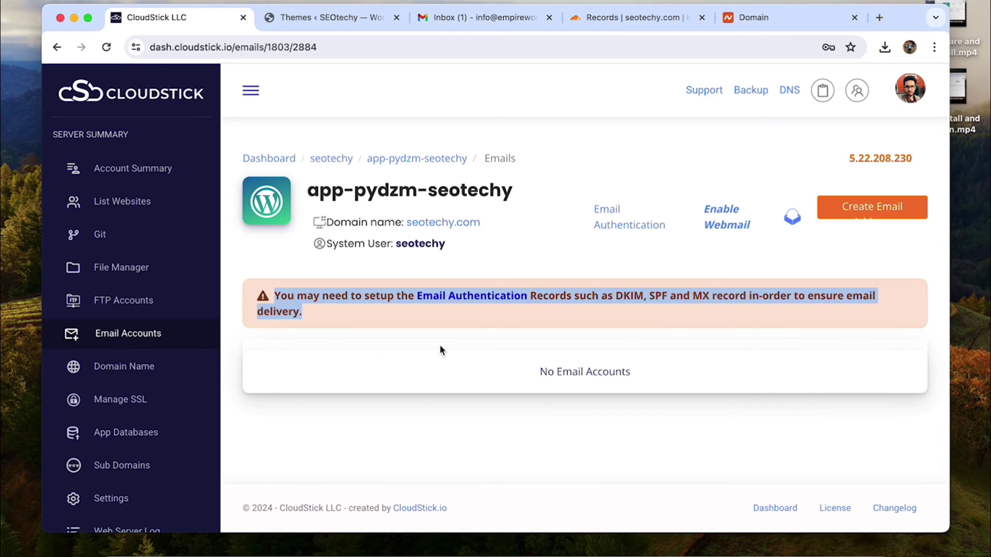
- Add the email authentication DNS records to Cloudflare, keeping Cloudflare info as the provider
{"action": "left_click", "coordinate": [314, 315]}
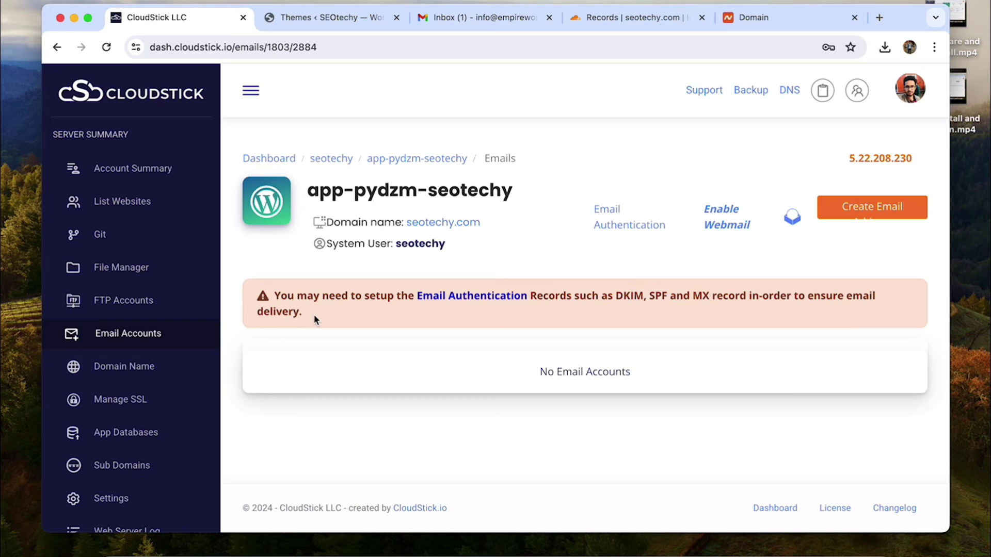
{"action": "left_click", "coordinate": [473, 300]}
{"action": "scroll", "coordinate": [352, 401], "scroll_direction": "down", "scroll_amount": 10}
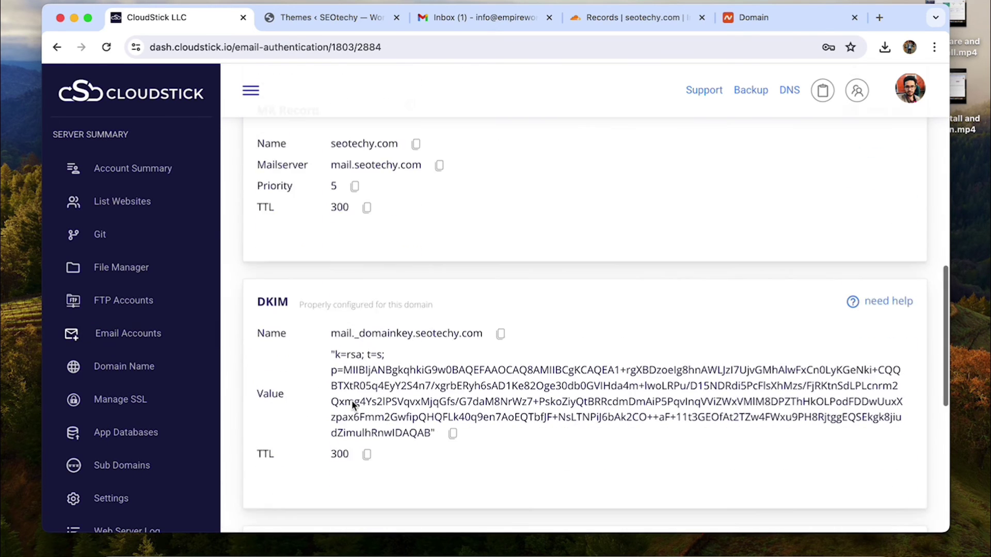
{"action": "scroll", "coordinate": [353, 406], "scroll_direction": "up", "scroll_amount": 10}
{"action": "left_click", "coordinate": [363, 314]}
{"action": "left_click", "coordinate": [363, 314]}
{"action": "left_click", "coordinate": [524, 319]}
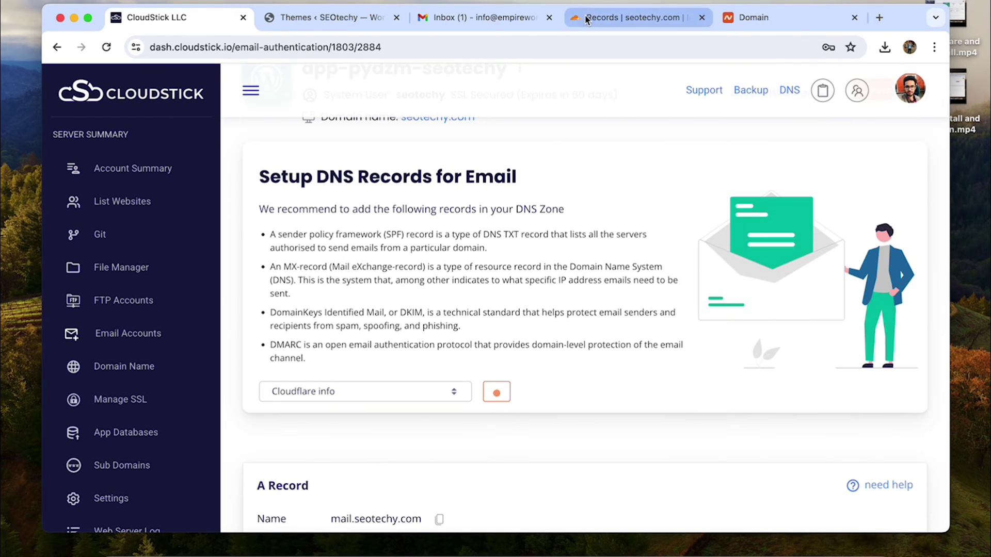
- Check the new records in Cloudflare's DNS list, then return to CloudStick's email authentication page
{"action": "left_click", "coordinate": [587, 15]}
{"action": "left_click", "coordinate": [94, 227]}
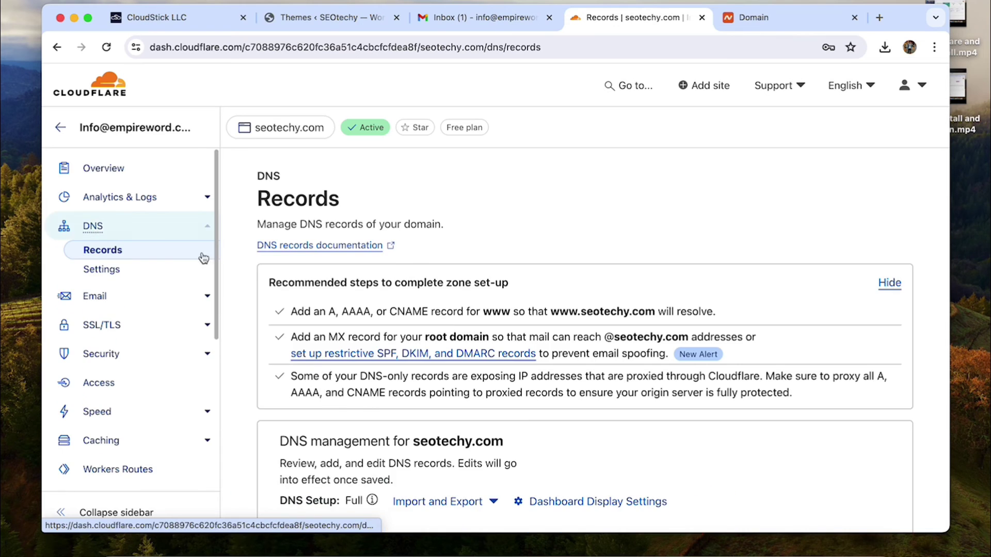
{"action": "scroll", "coordinate": [317, 362], "scroll_direction": "down", "scroll_amount": 10}
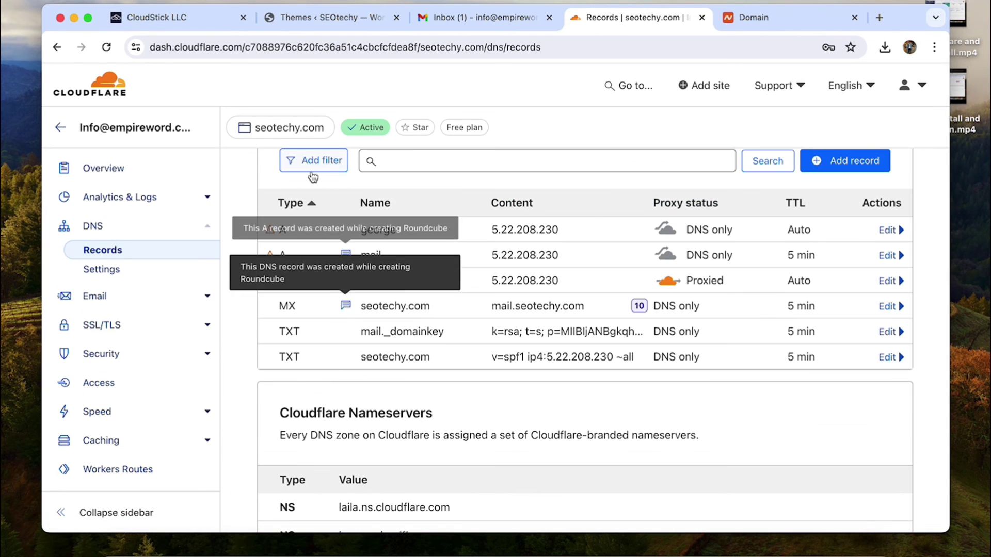
{"action": "left_click", "coordinate": [159, 18]}
{"action": "scroll", "coordinate": [540, 313], "scroll_direction": "down", "scroll_amount": 10}
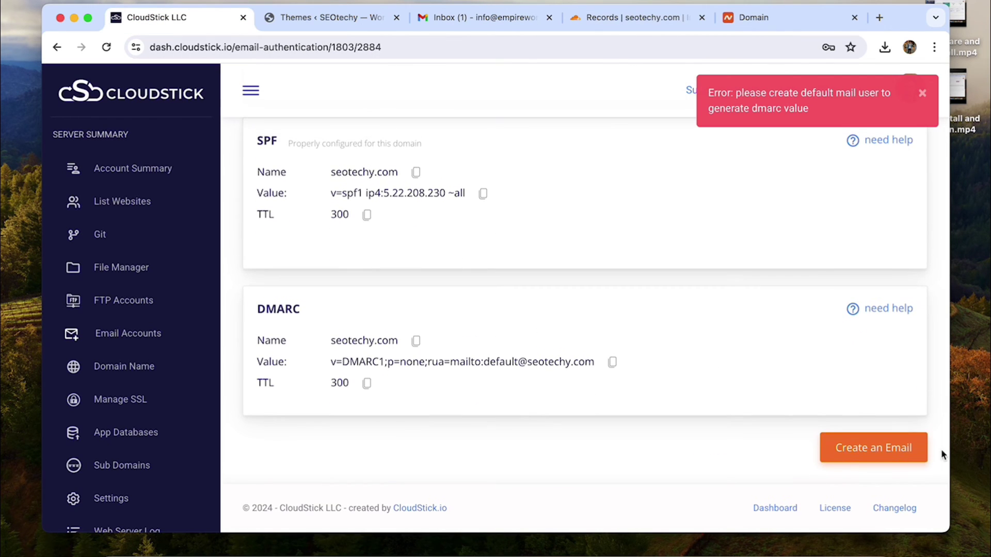
- Start a new email account on the site's Email Accounts page with username 'info'
{"action": "left_click", "coordinate": [896, 446]}
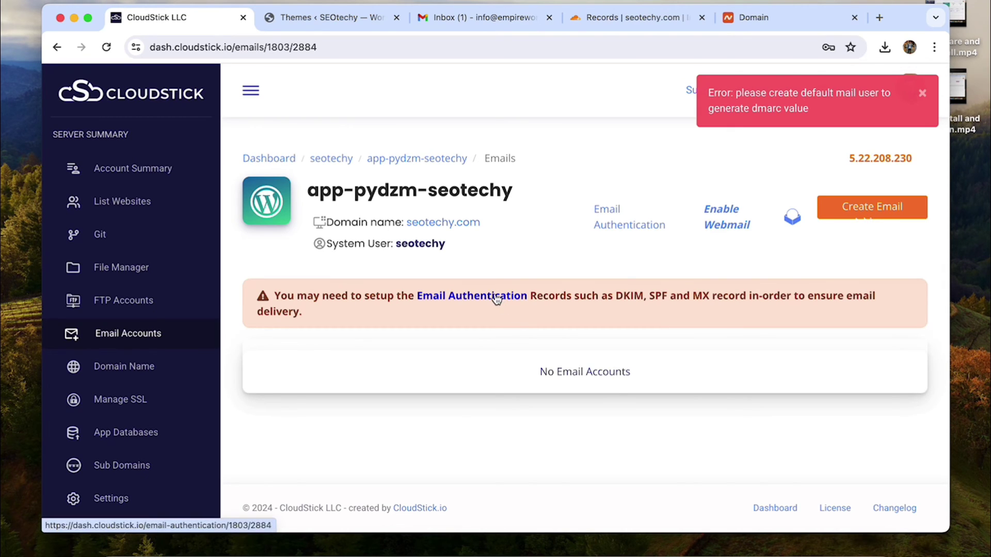
{"action": "left_click", "coordinate": [873, 207]}
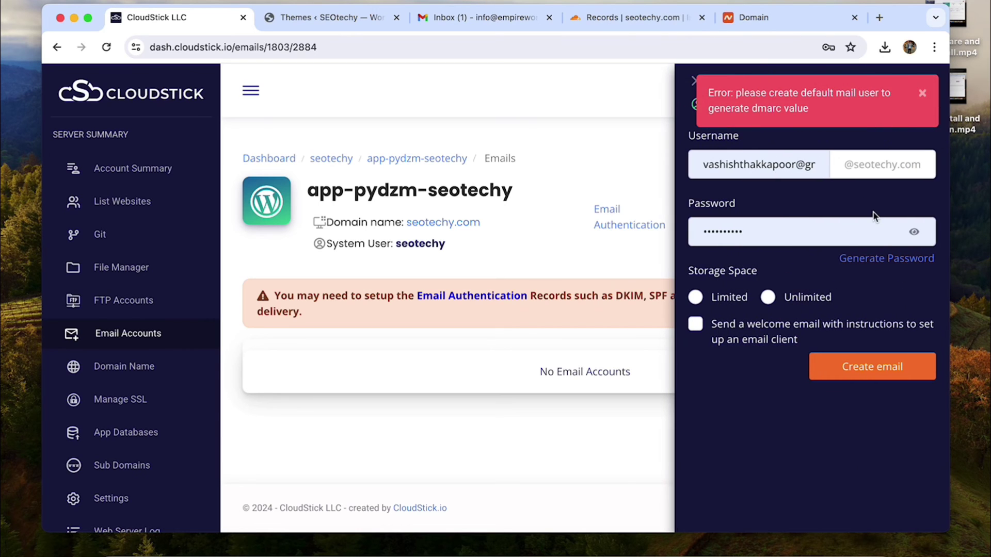
{"action": "key", "text": "super+a"}
{"action": "type", "text": "inf"}
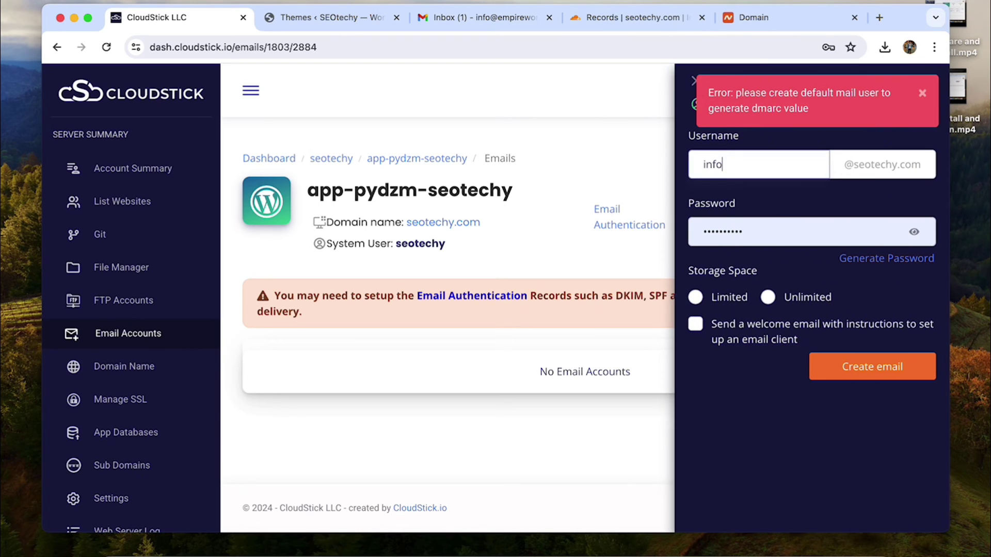
{"action": "left_click", "coordinate": [485, 535]}
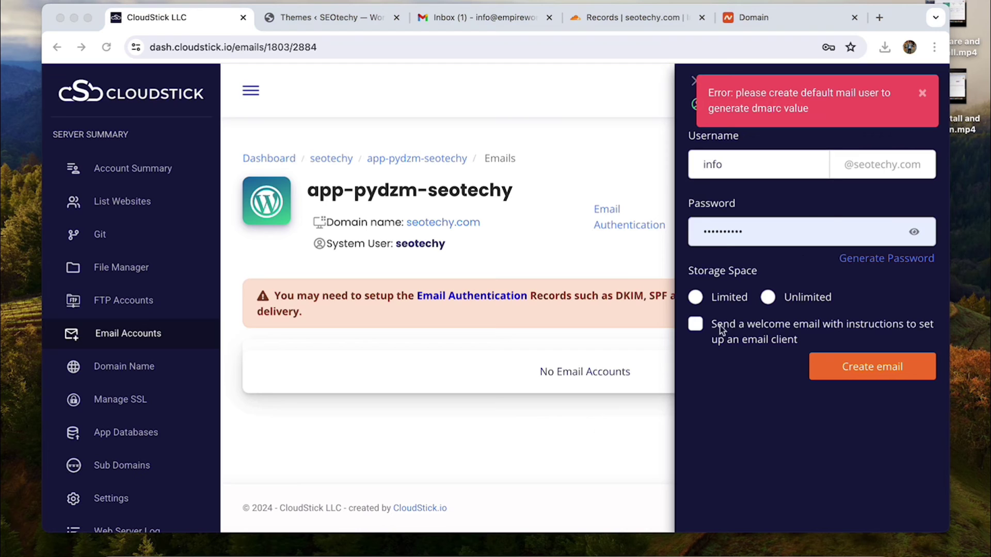
- Set the account password, unlimited storage and a welcome email, then create the mailbox
{"action": "left_click", "coordinate": [767, 233]}
{"action": "key", "text": "super+a"}
{"action": "type", "text": "••••••••••••••••"}
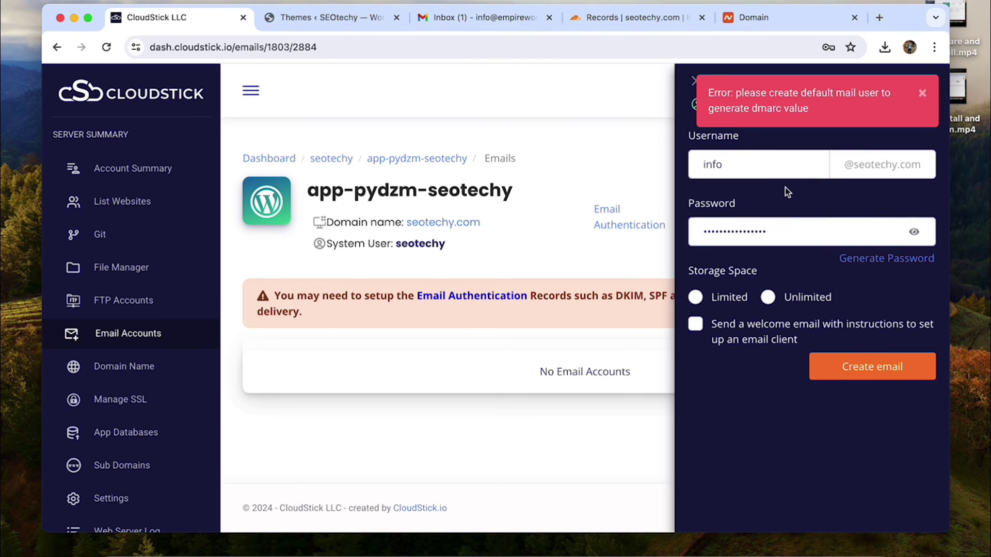
{"action": "left_click", "coordinate": [696, 298]}
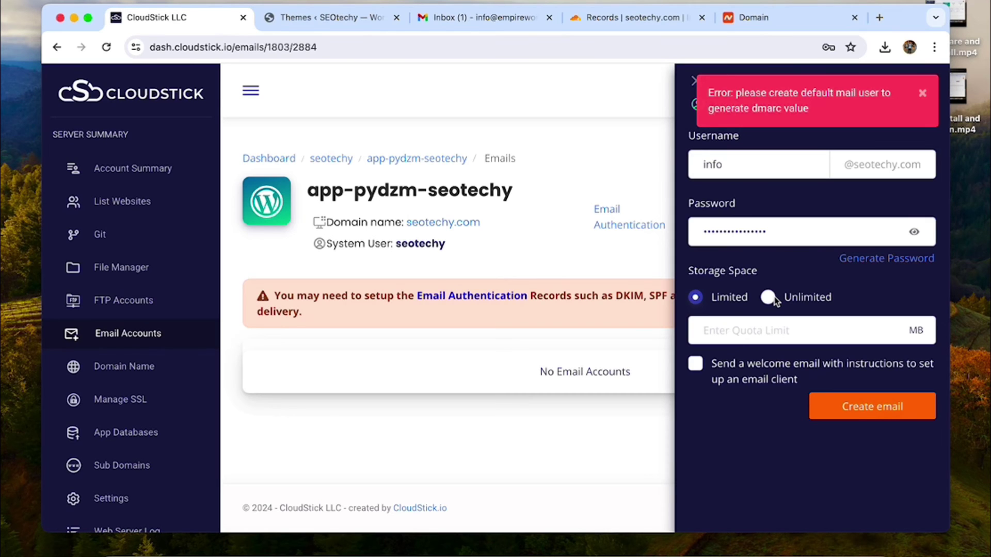
{"action": "left_click", "coordinate": [773, 301]}
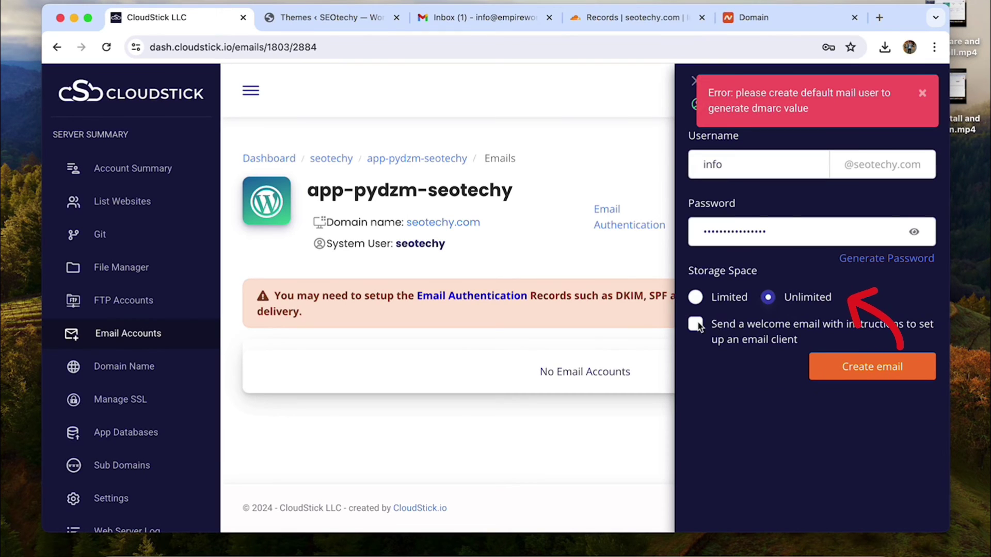
{"action": "left_click", "coordinate": [804, 333]}
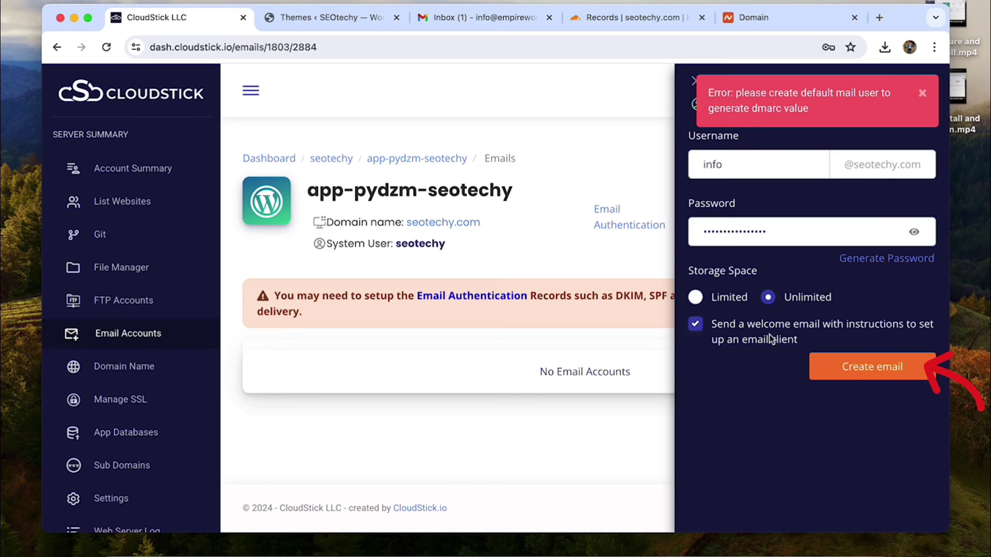
{"action": "left_click", "coordinate": [863, 368]}
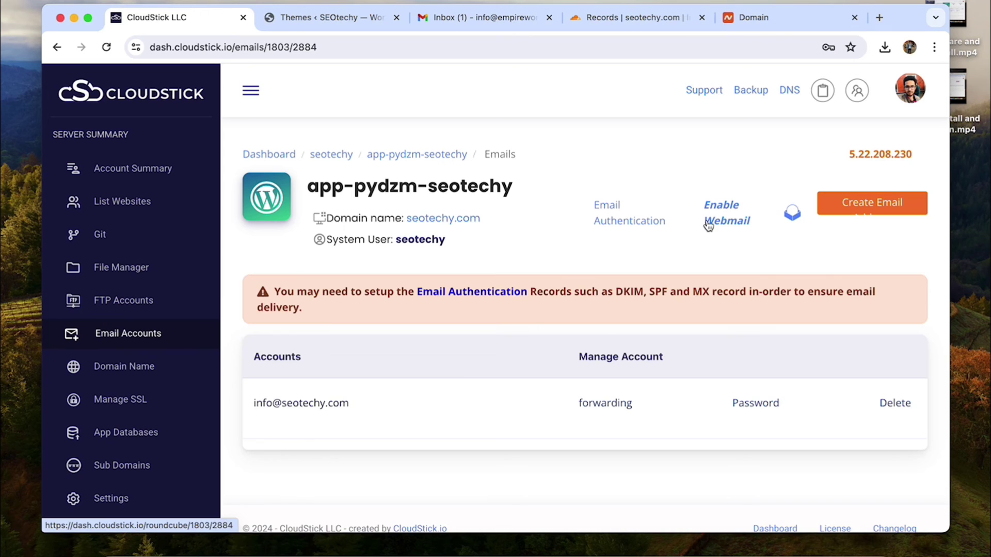
{"action": "scroll", "coordinate": [712, 227], "scroll_direction": "up", "scroll_amount": 1}
- Set up webmail with subdomain 'webmail' and the Cloudflare info DNS account
{"action": "left_click", "coordinate": [736, 228]}
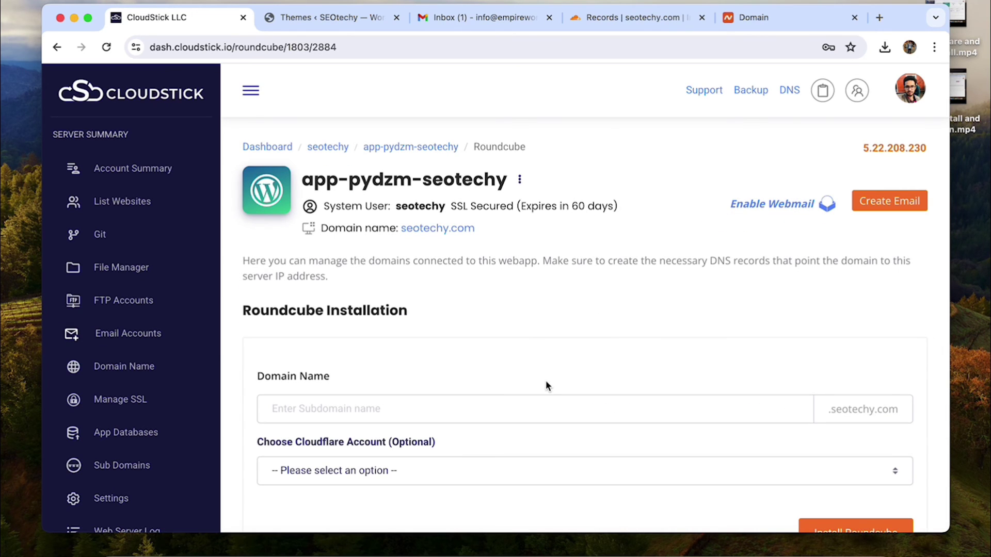
{"action": "scroll", "coordinate": [547, 385], "scroll_direction": "down", "scroll_amount": 3}
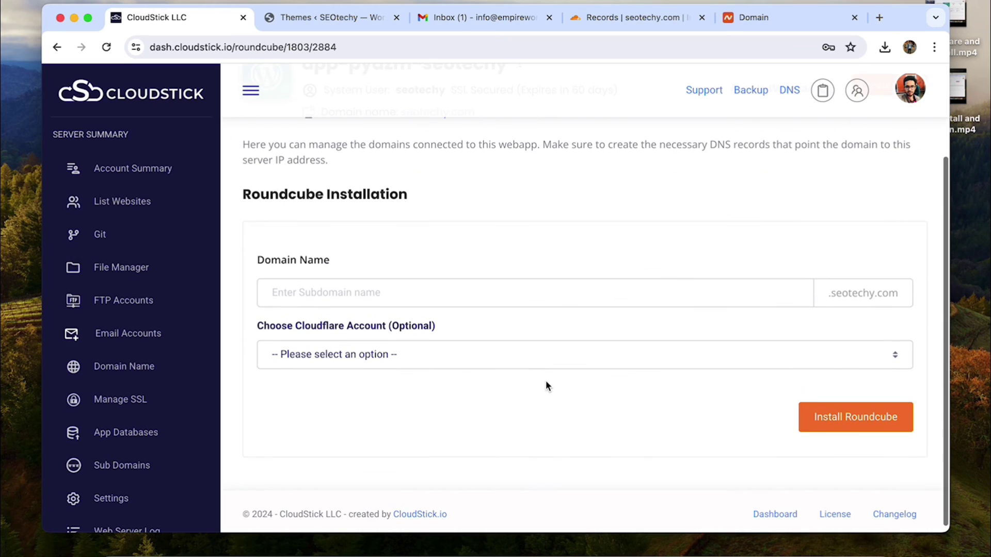
{"action": "left_click", "coordinate": [356, 287]}
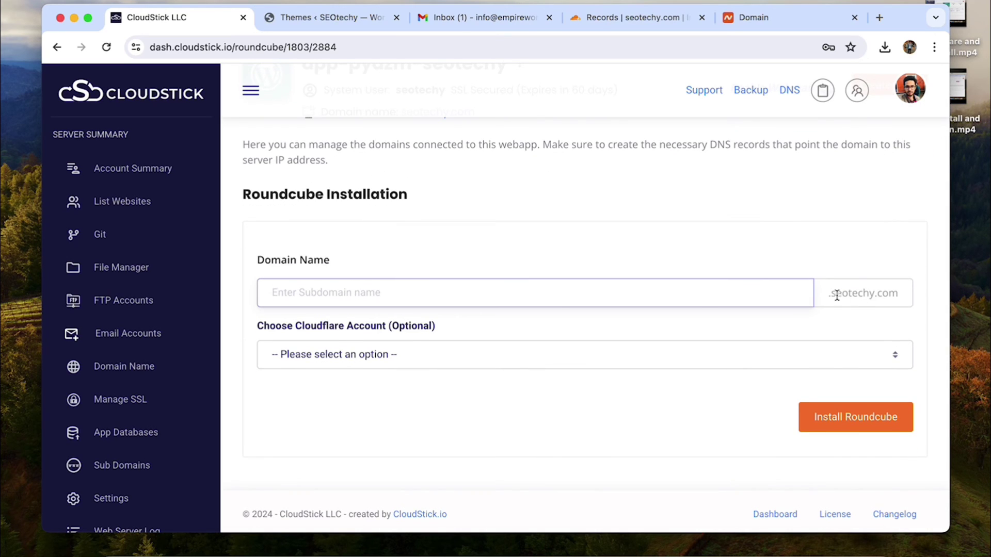
{"action": "type", "text": "webmai"}
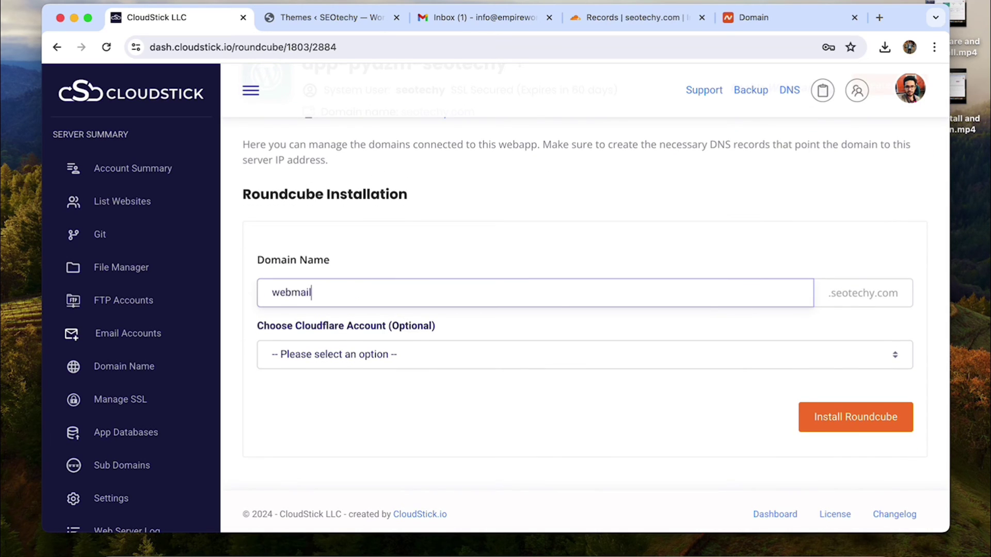
{"action": "type", "text": "l"}
{"action": "double_click", "coordinate": [830, 295]}
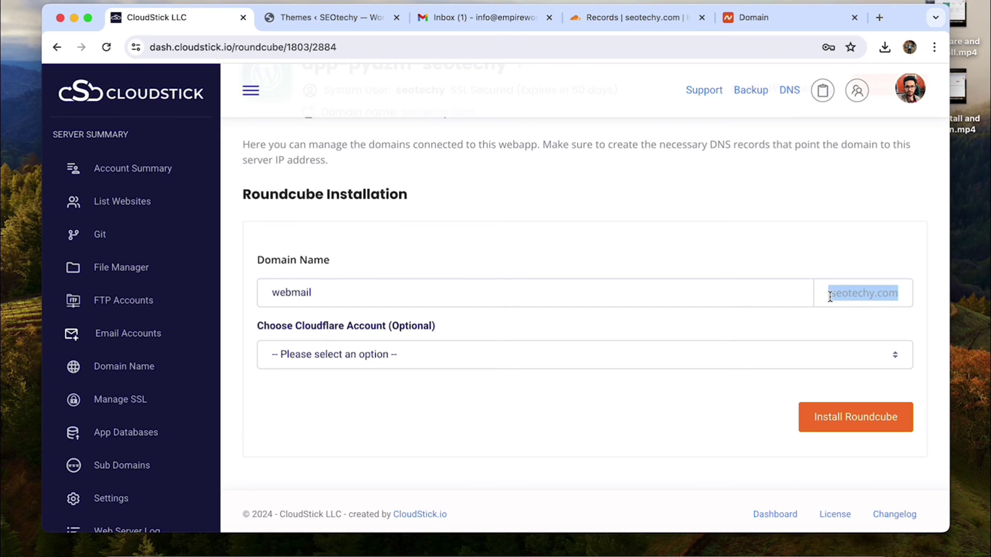
{"action": "left_click", "coordinate": [423, 357]}
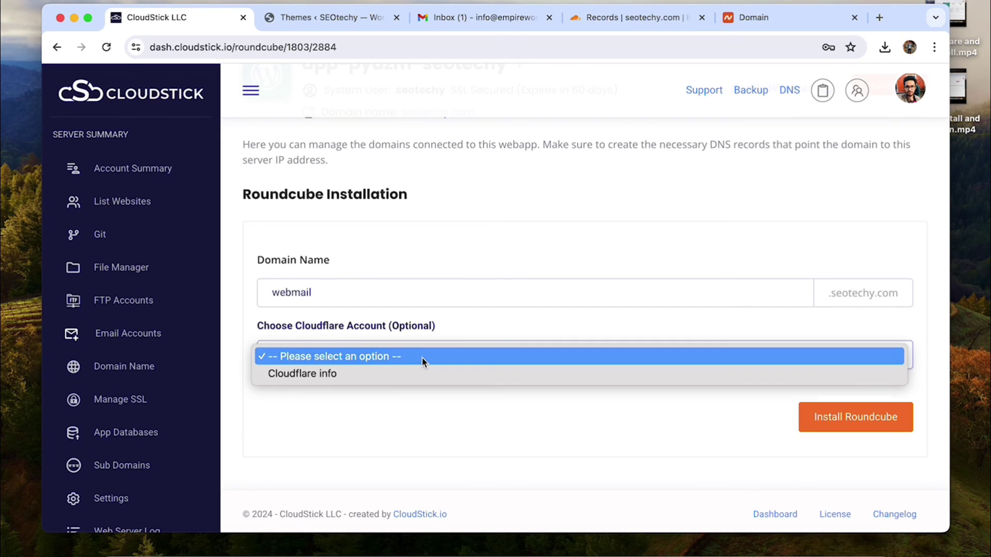
{"action": "left_click", "coordinate": [364, 377]}
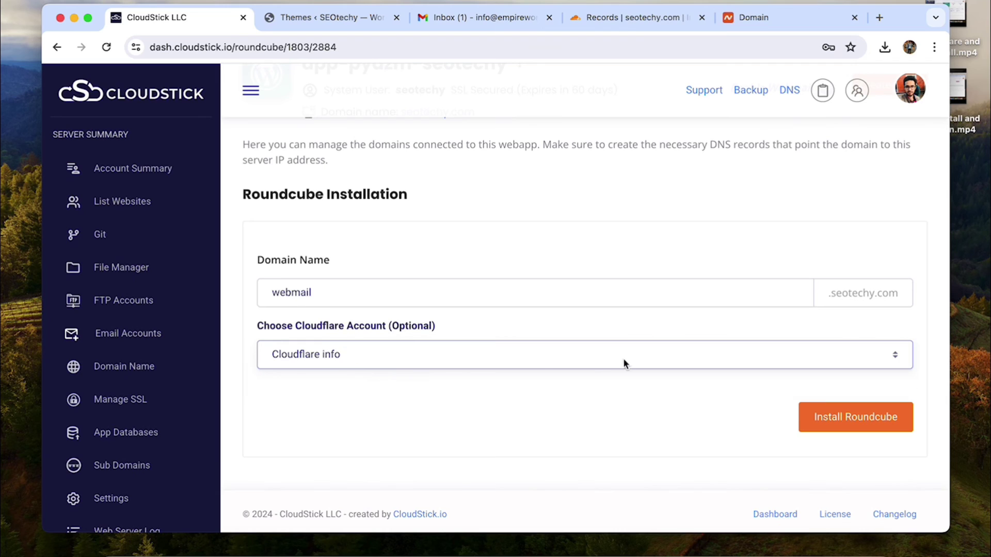
- Install Roundcube on webmail.seotechy.com and review the installation result
{"action": "left_click", "coordinate": [861, 420]}
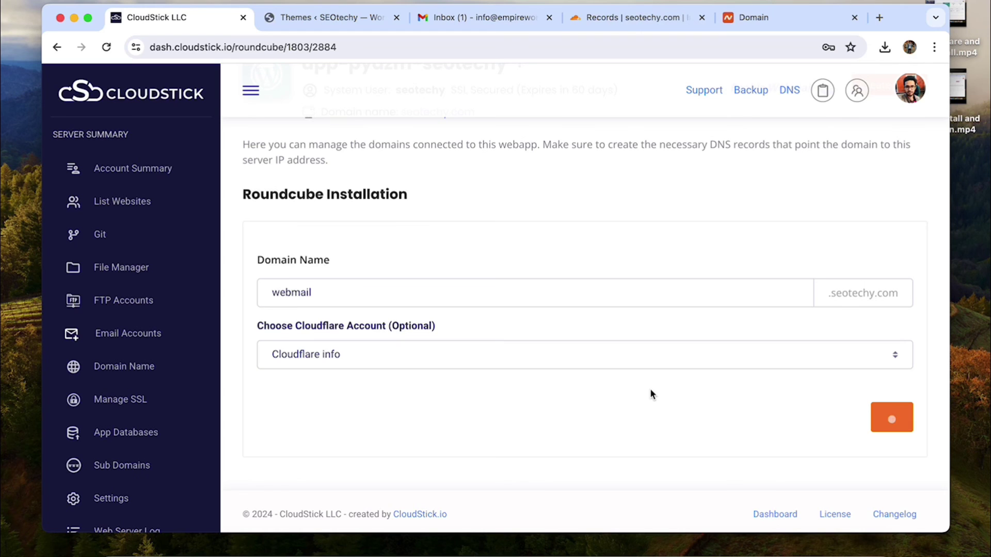
{"action": "scroll", "coordinate": [401, 454], "scroll_direction": "down", "scroll_amount": 1}
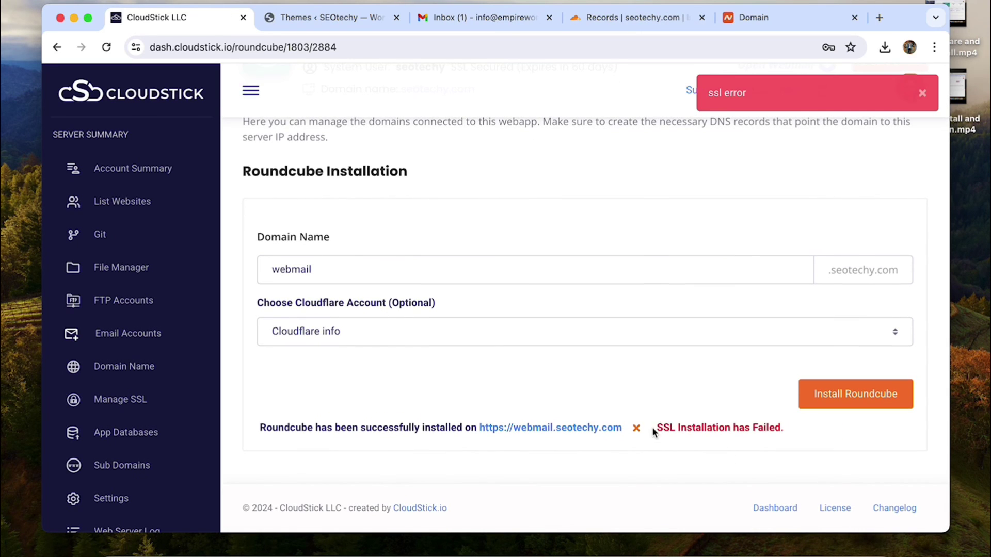
{"action": "double_click", "coordinate": [287, 270]}
{"action": "scroll", "coordinate": [139, 333], "scroll_direction": "down", "scroll_amount": 2}
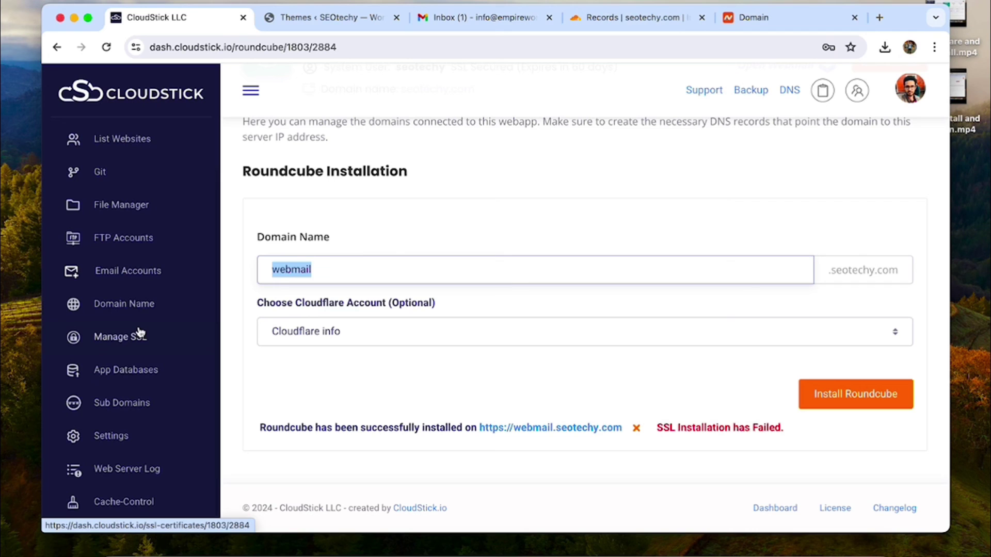
- Start a new SSL certificate for the rc_webmail_app-pydzm-seotechy web app
{"action": "left_click", "coordinate": [139, 335]}
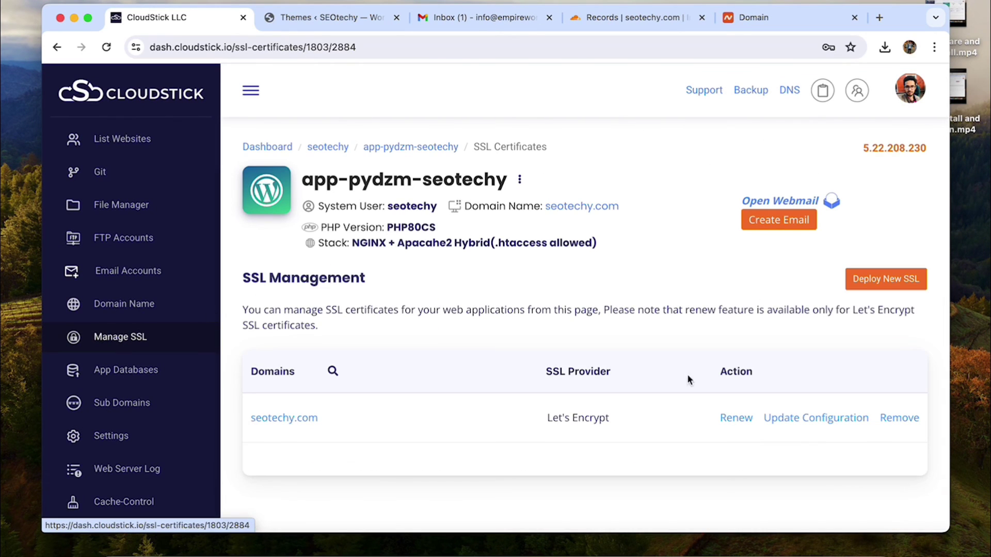
{"action": "left_click", "coordinate": [890, 279]}
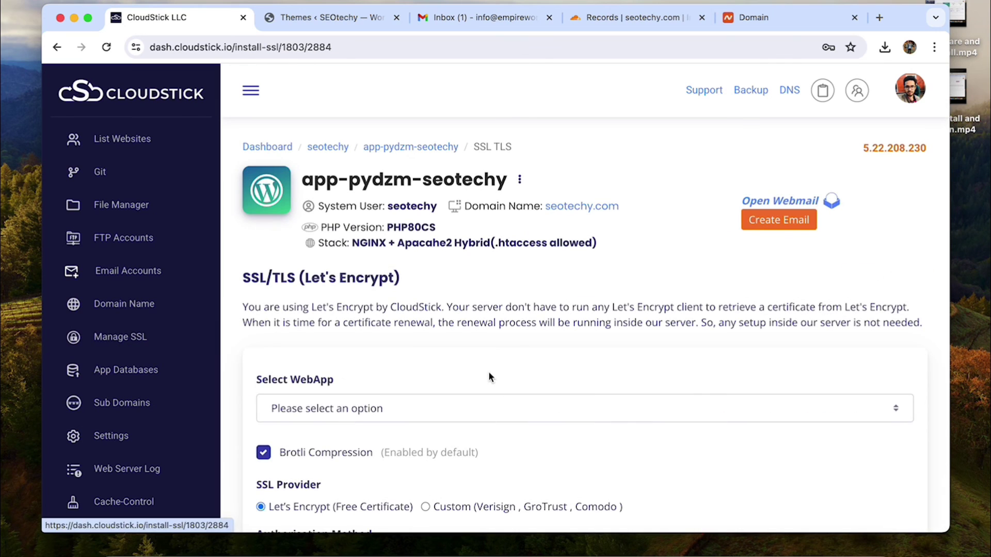
{"action": "left_click", "coordinate": [385, 409]}
{"action": "left_click", "coordinate": [348, 448]}
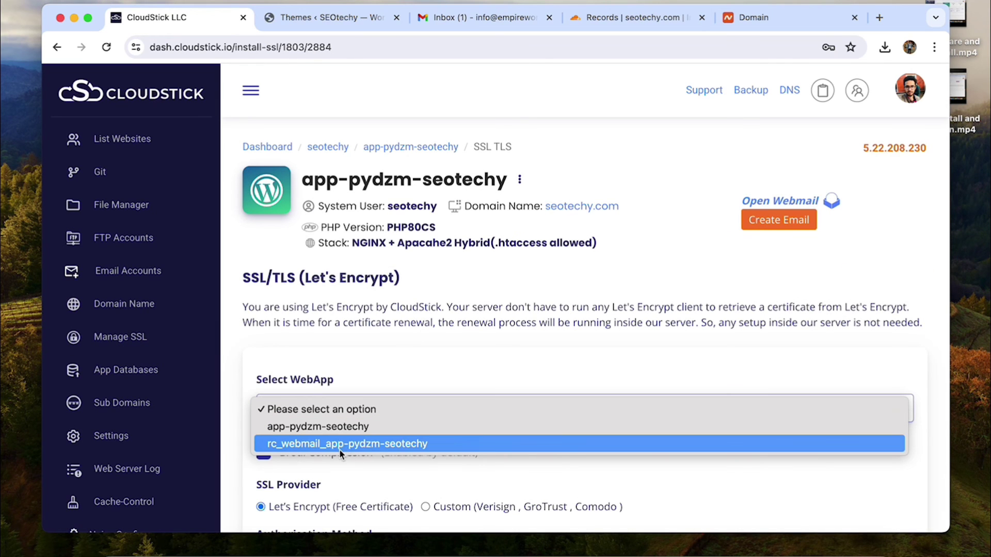
{"action": "scroll", "coordinate": [407, 464], "scroll_direction": "down", "scroll_amount": 3}
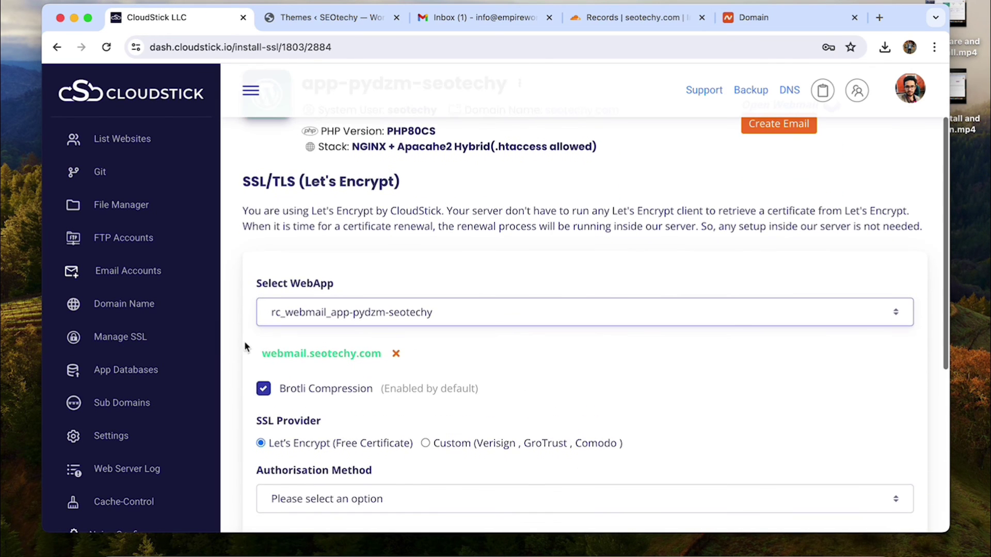
{"action": "scroll", "coordinate": [335, 442], "scroll_direction": "down", "scroll_amount": 2}
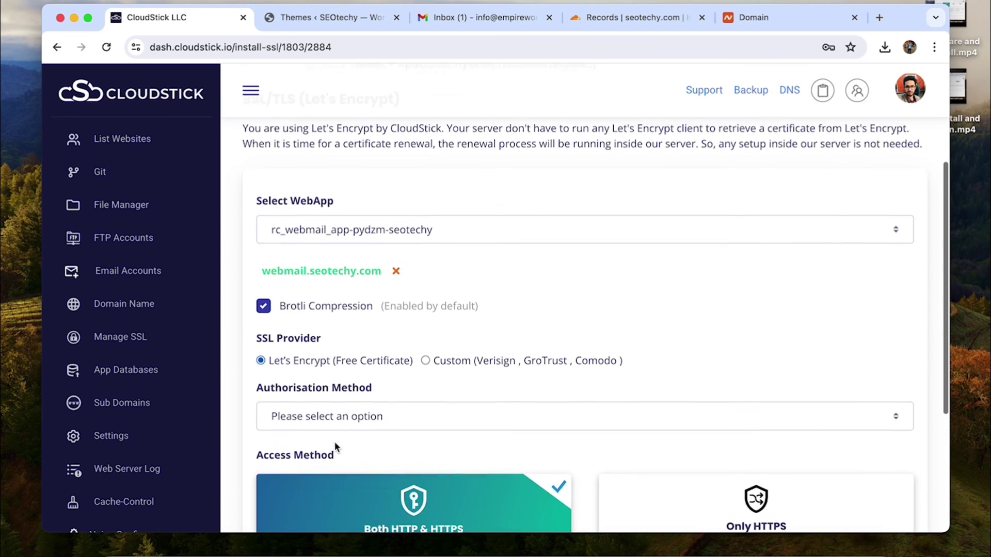
- Deploy it with DNS verification via Cloudflare info, then return to Email Accounts
{"action": "left_click", "coordinate": [341, 411]}
{"action": "left_click", "coordinate": [343, 431]}
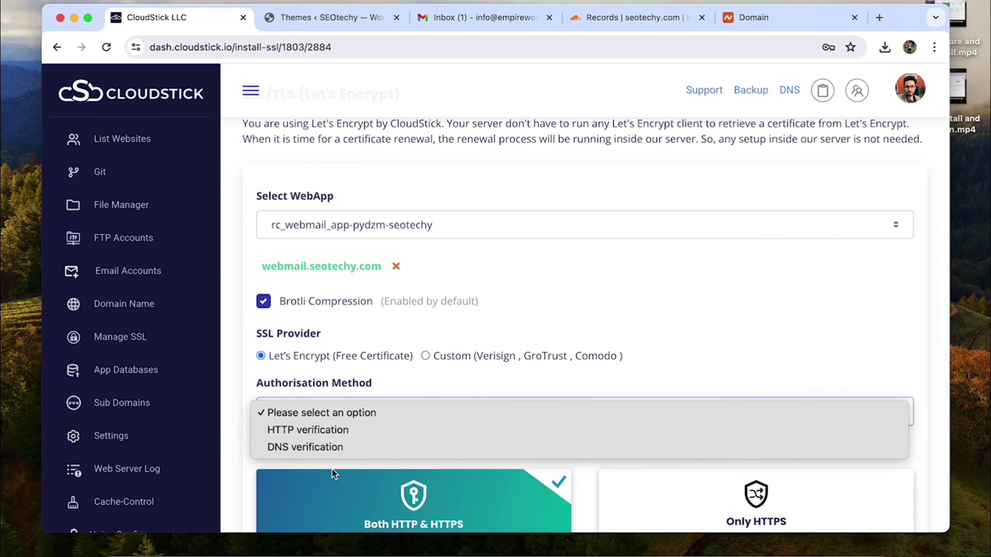
{"action": "left_click", "coordinate": [336, 425]}
{"action": "left_click", "coordinate": [335, 430]}
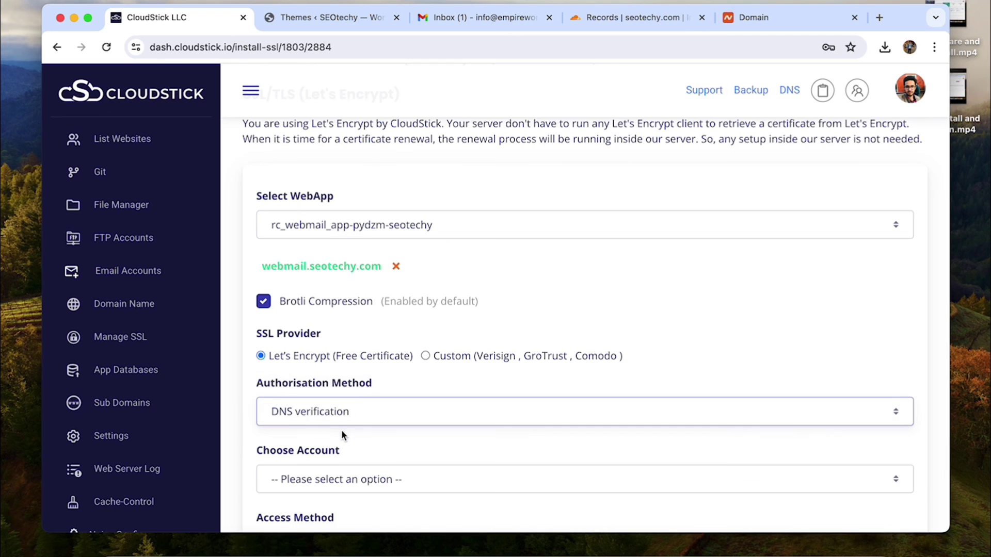
{"action": "scroll", "coordinate": [349, 433], "scroll_direction": "down", "scroll_amount": 3}
{"action": "left_click", "coordinate": [349, 382]}
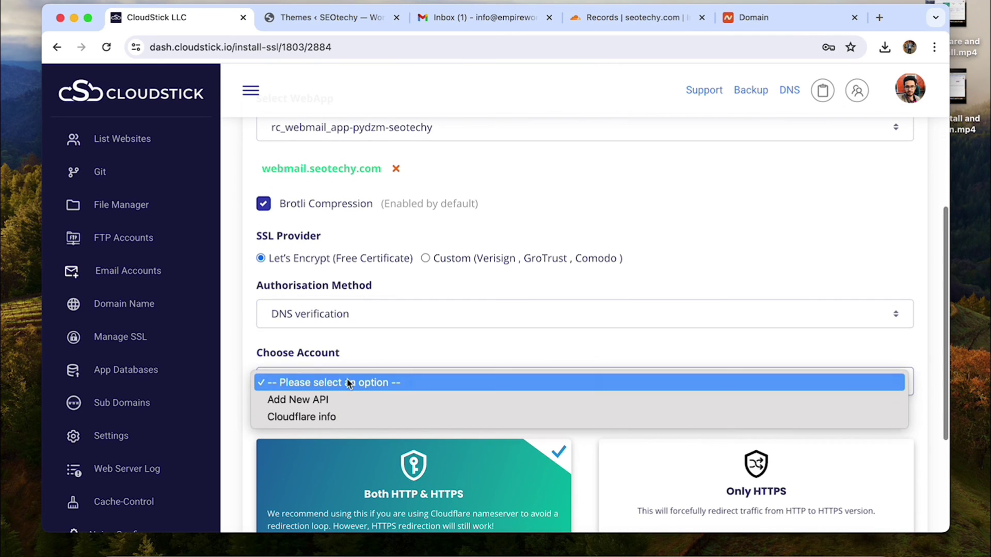
{"action": "left_click", "coordinate": [347, 413]}
{"action": "scroll", "coordinate": [346, 411], "scroll_direction": "down", "scroll_amount": 4}
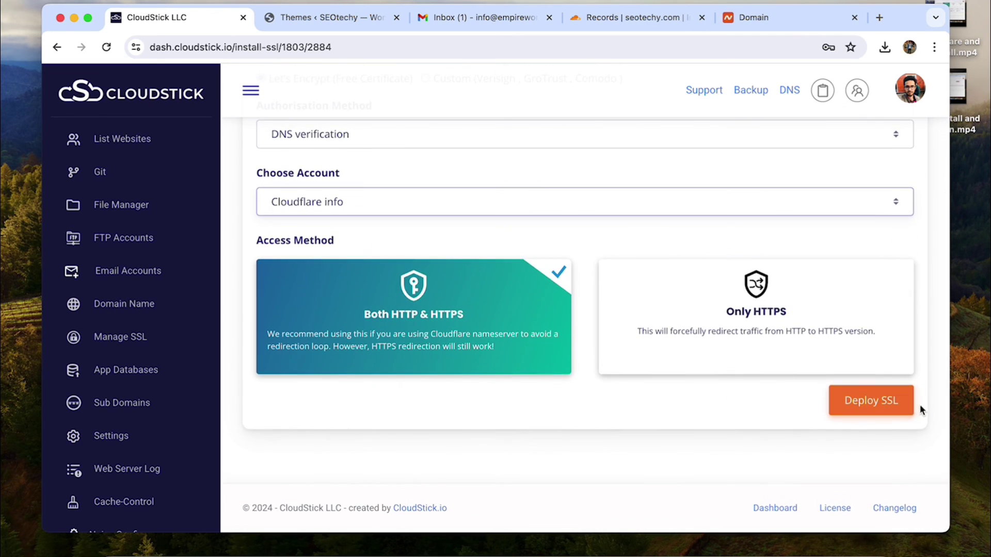
{"action": "left_click", "coordinate": [866, 408]}
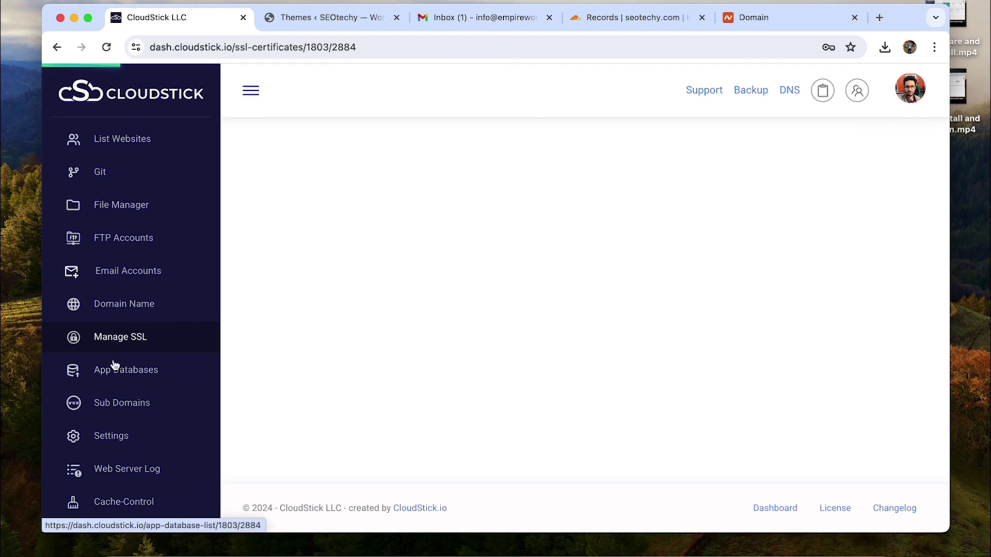
{"action": "left_click", "coordinate": [126, 272]}
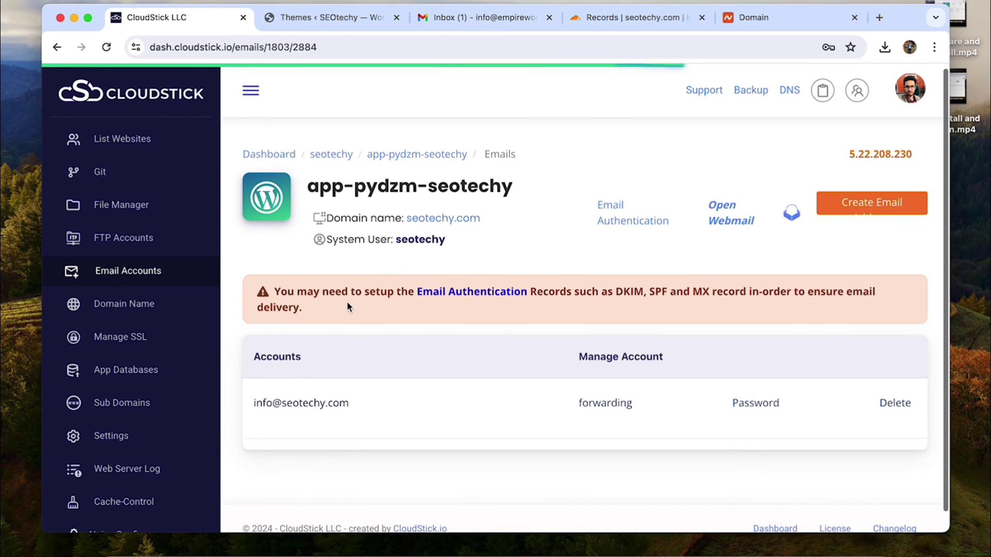
- Log in to Roundcube webmail with the info mailbox address and its pasted password
{"action": "left_click", "coordinate": [728, 227]}
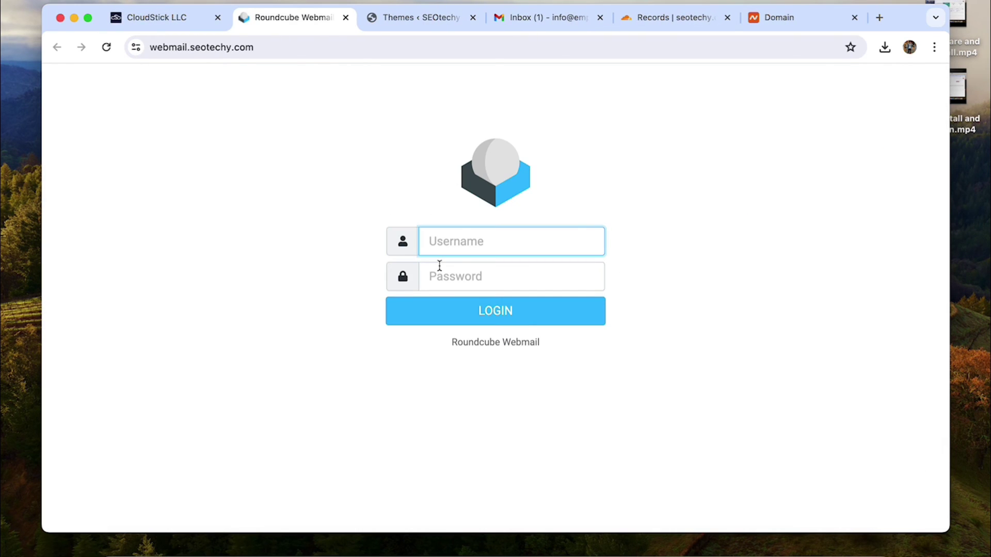
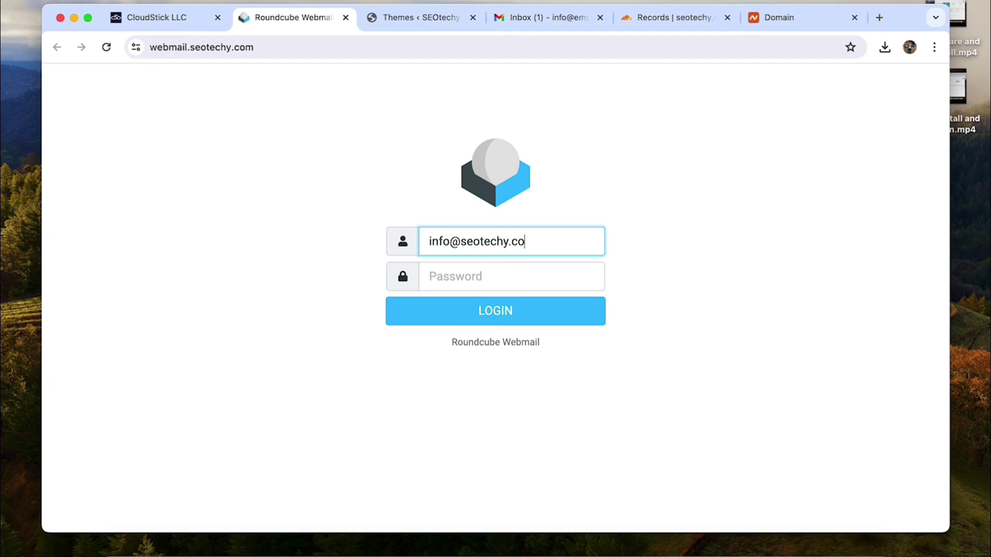
{"action": "left_click", "coordinate": [467, 271]}
{"action": "key", "text": "super+v"}
{"action": "left_click", "coordinate": [468, 311]}
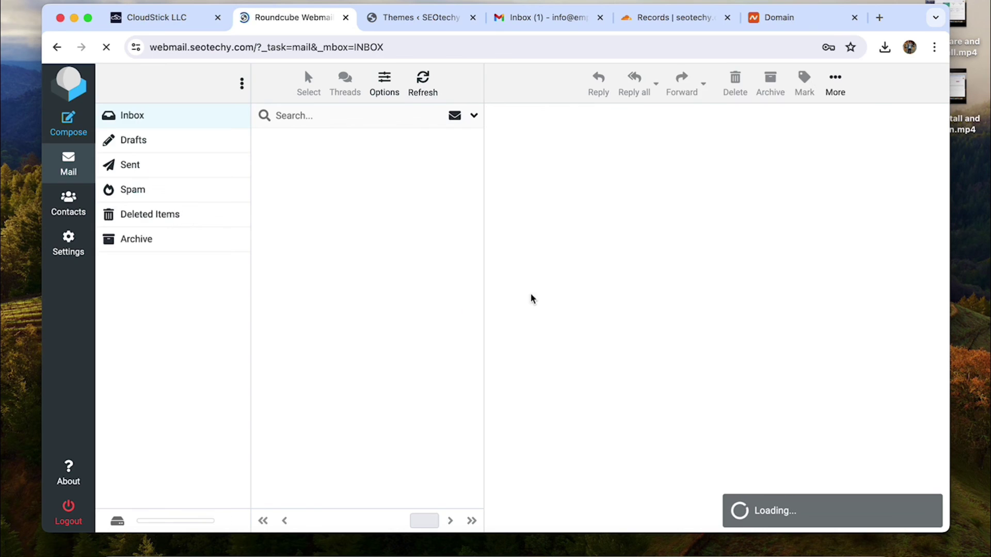